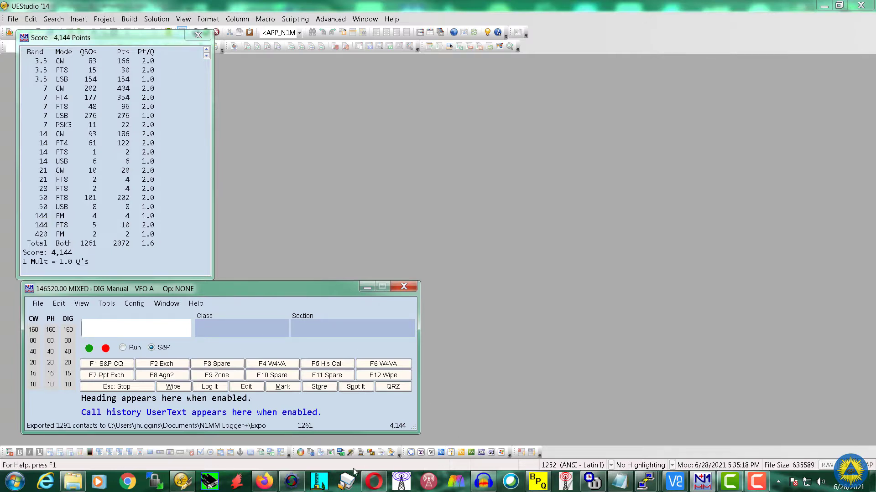
Step: Switch to phpMyAdmin in Firefox and view the field structure of TABLE_HRD_CONTACTS_V01
{"action": "left_click", "coordinate": [264, 482]}
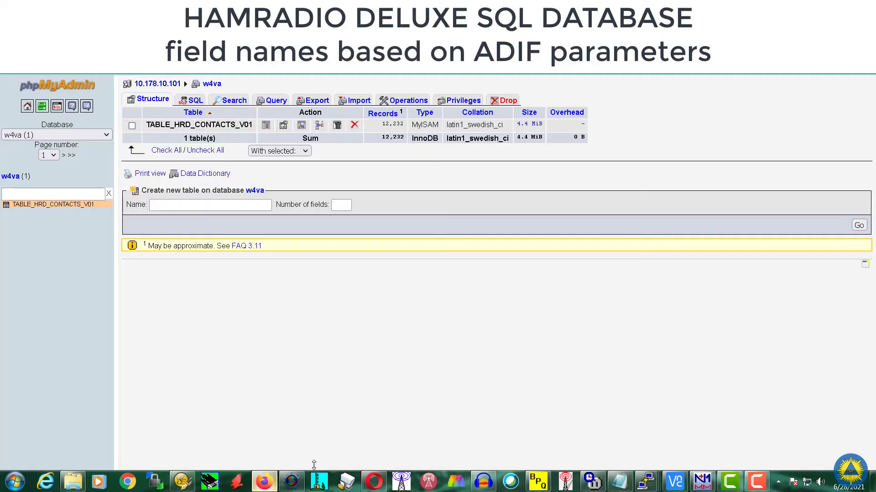
{"action": "left_click", "coordinate": [59, 204]}
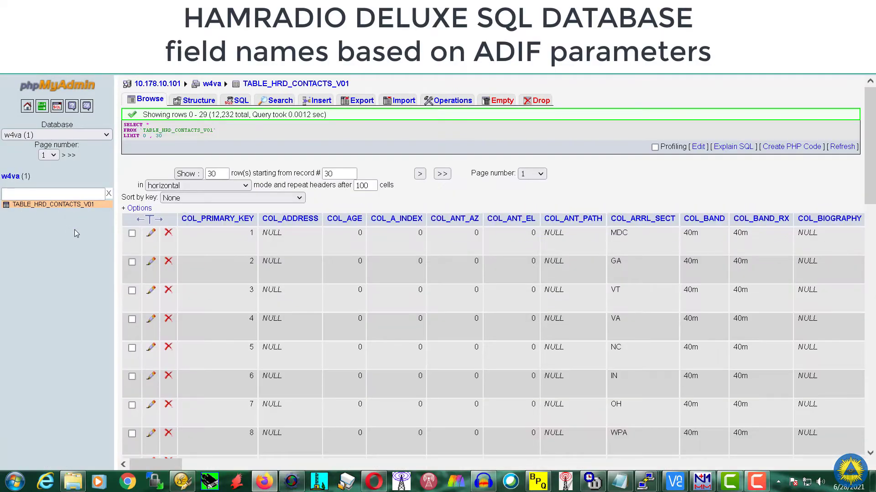
{"action": "left_click", "coordinate": [205, 102]}
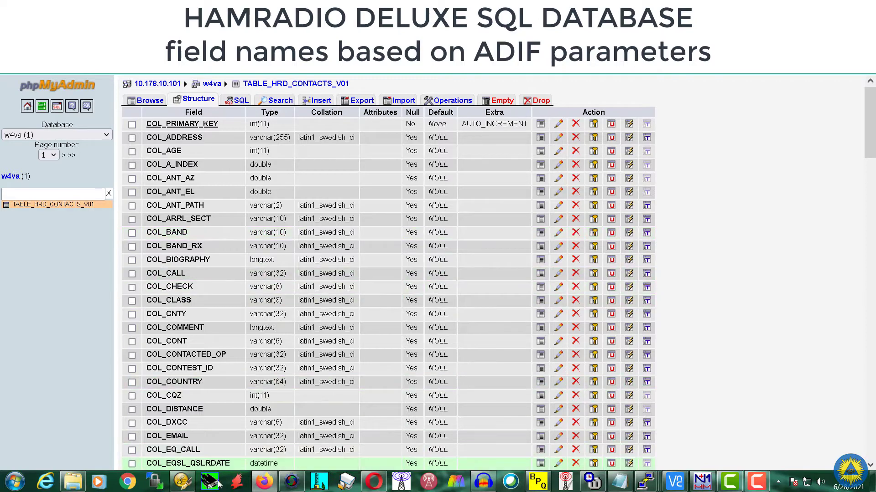
Step: Switch to N1MM Logger+ and export the contest log to an ADIF file named FD2021_W4VA.adi in the ExportFiles folder
{"action": "left_click", "coordinate": [710, 486]}
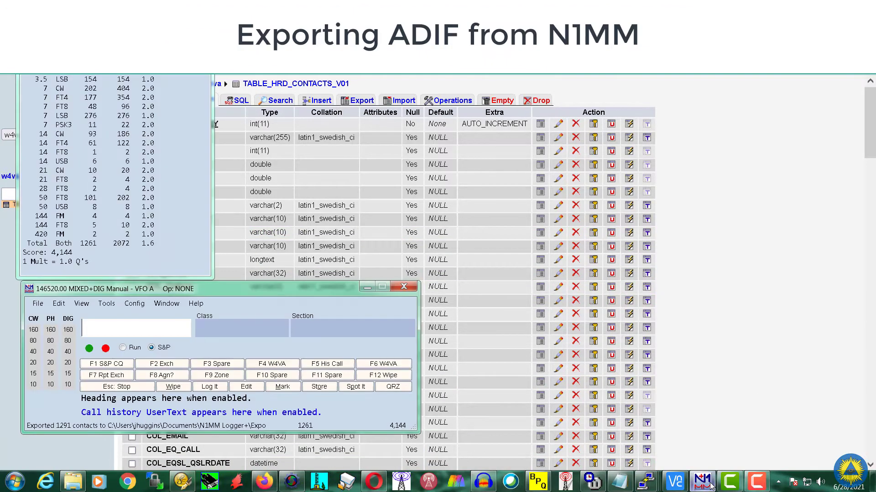
{"action": "left_click", "coordinate": [39, 303]}
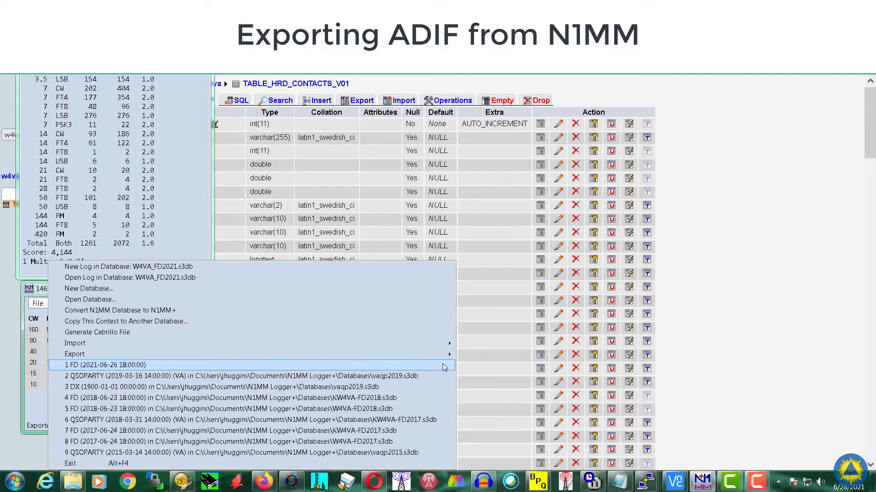
{"action": "mouse_move", "coordinate": [503, 360]}
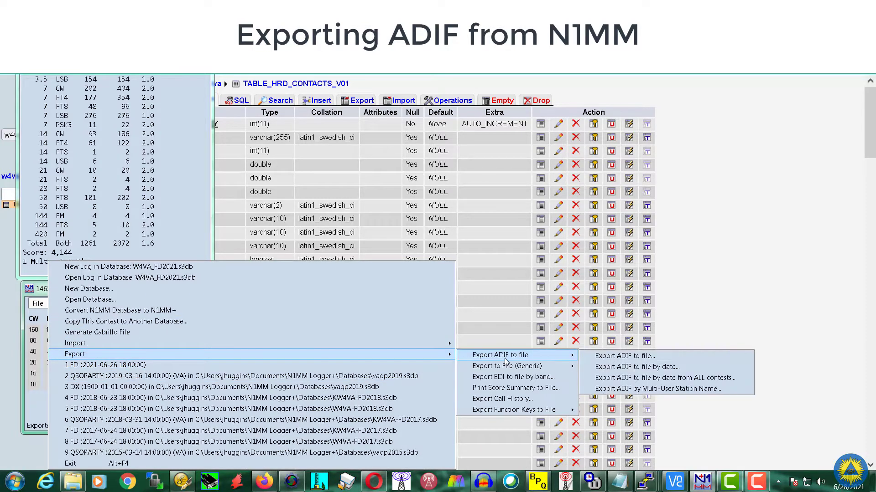
{"action": "left_click", "coordinate": [635, 360]}
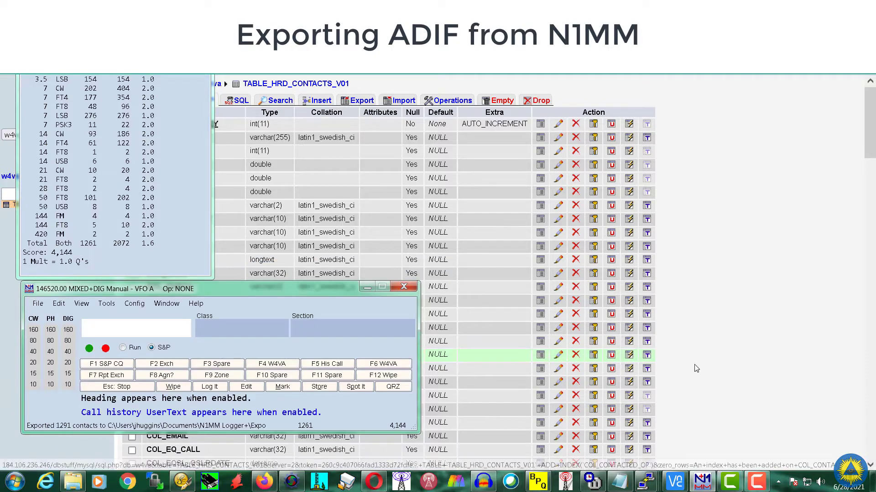
{"action": "left_click", "coordinate": [230, 391]}
{"action": "key", "text": "Left"}
{"action": "key", "text": "Left"}
{"action": "key", "text": "Left"}
{"action": "key", "text": "Left"}
{"action": "key", "text": "Left"}
{"action": "key", "text": "Left"}
{"action": "type", "text": "FD2021_"}
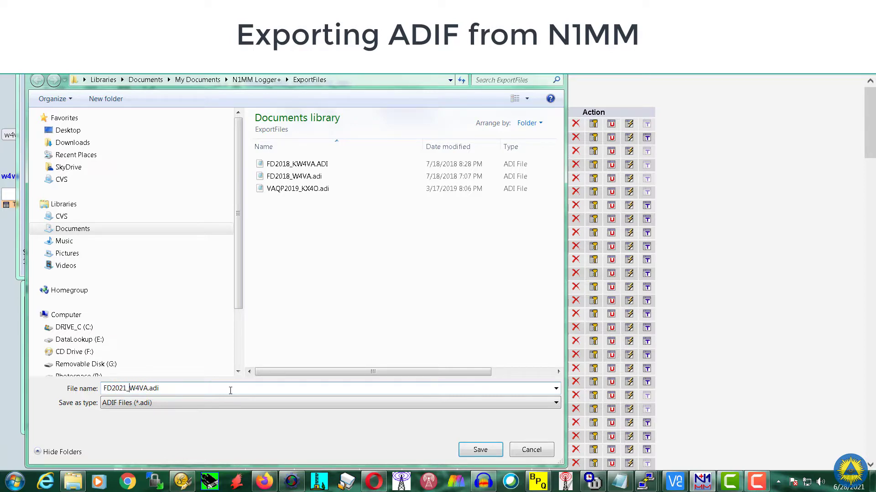
{"action": "key", "text": "Return"}
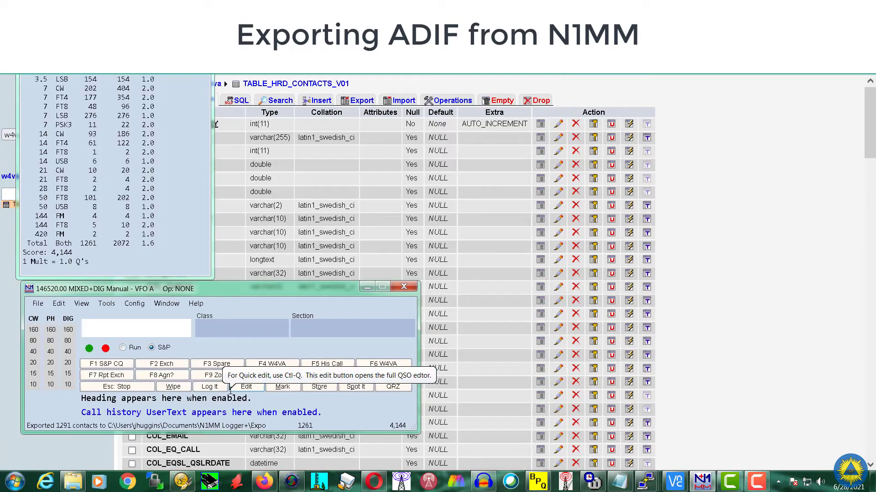
Step: Switch to UEStudio and open the exported FD2021_W4VA.adi file
{"action": "left_click", "coordinate": [182, 481]}
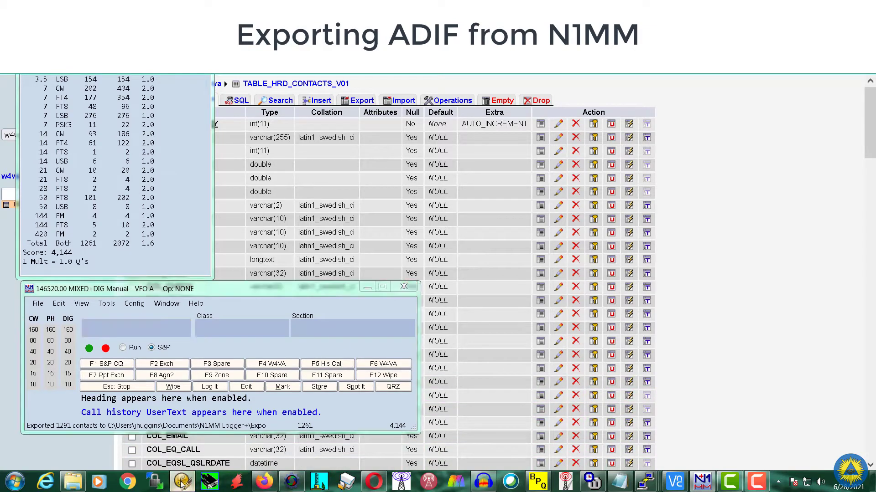
{"action": "left_click", "coordinate": [12, 19]}
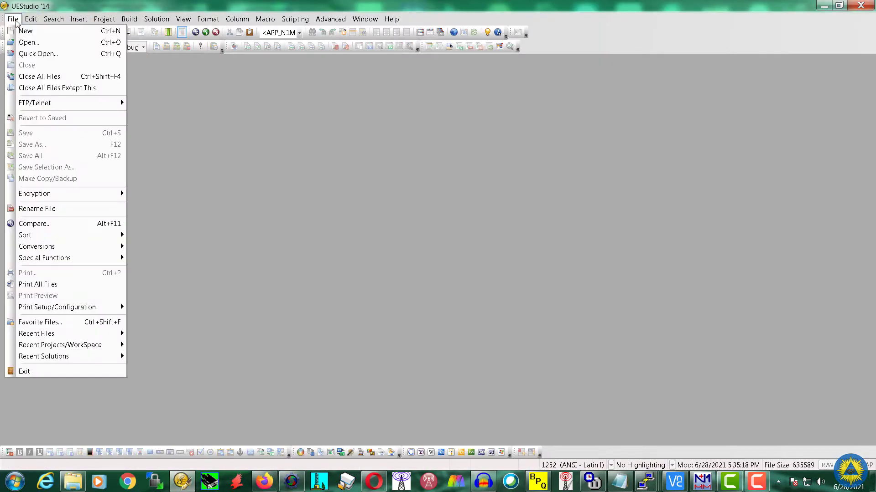
{"action": "left_click", "coordinate": [46, 43]}
{"action": "left_click", "coordinate": [286, 116]}
{"action": "double_click", "coordinate": [286, 116]}
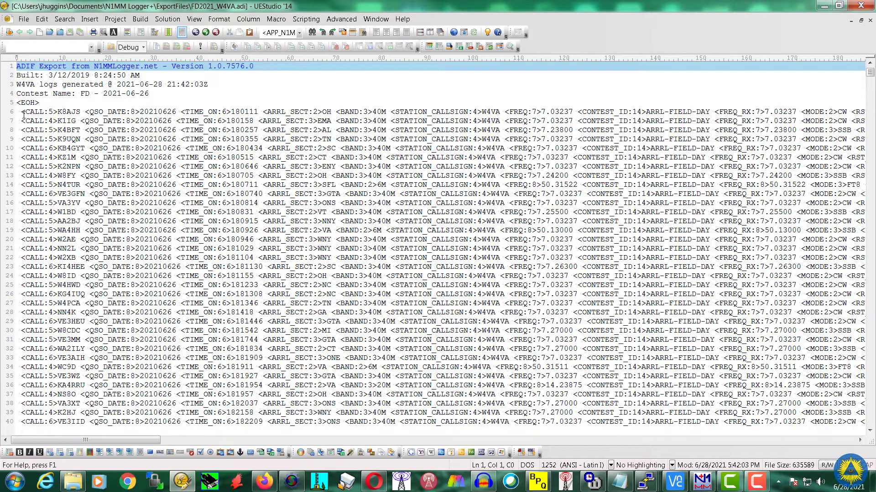
Step: Examine the QSO_DATE, ARRL_SECT and APP_N1MM_EXCHANGE1 fields in the ADIF records against the Field Day class note in netbiosnames.txt
{"action": "left_click_drag", "start_coordinate": [24, 114], "coordinate": [132, 113]}
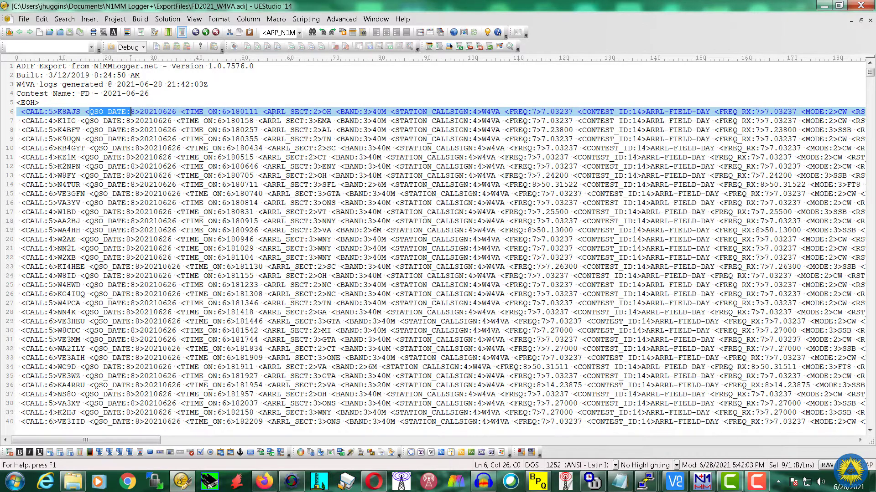
{"action": "left_click_drag", "start_coordinate": [263, 111], "coordinate": [333, 111]}
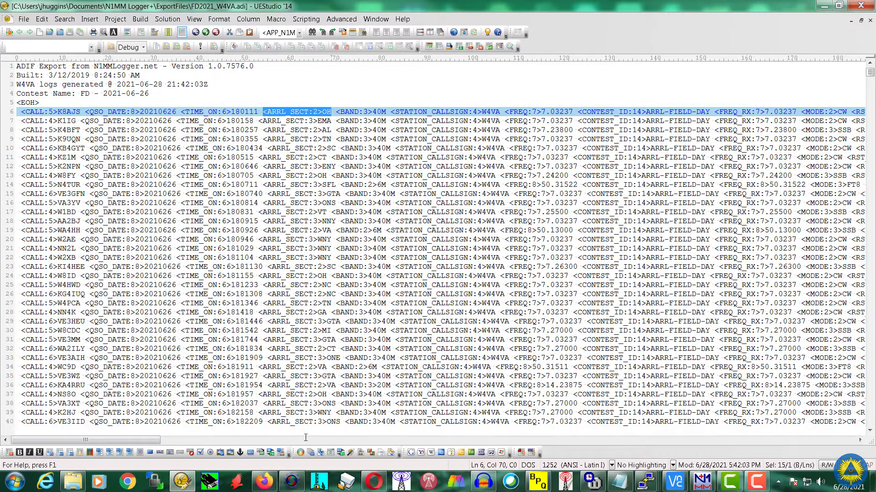
{"action": "left_click", "coordinate": [626, 483]}
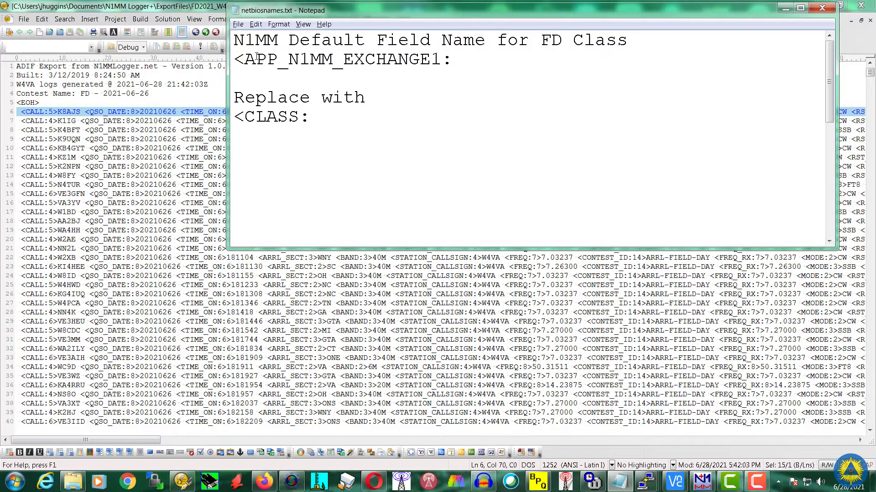
{"action": "left_click_drag", "start_coordinate": [245, 60], "coordinate": [442, 60]}
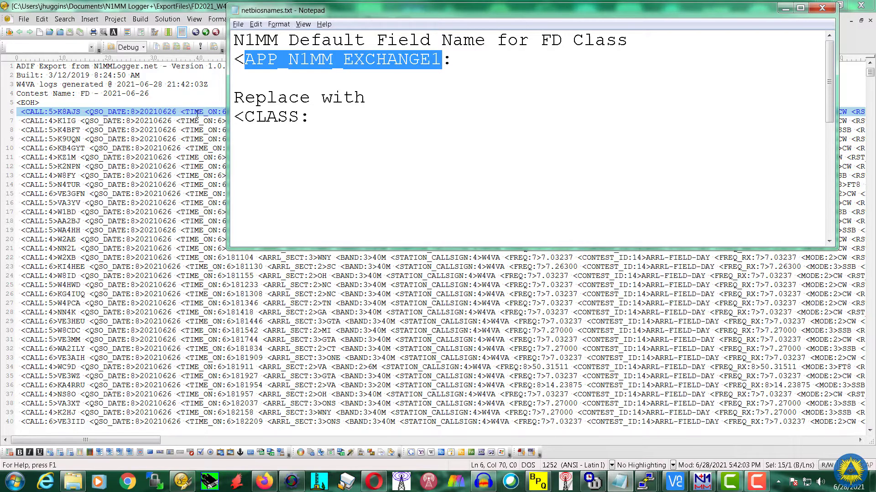
{"action": "left_click", "coordinate": [197, 112]}
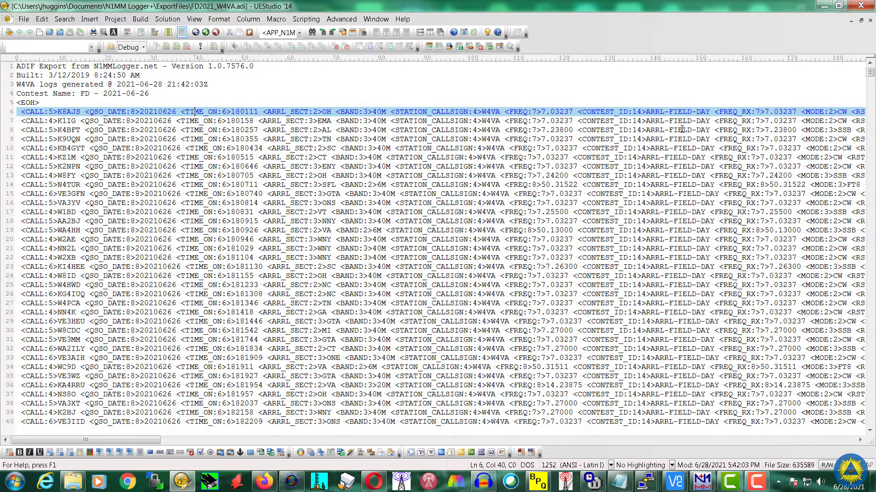
{"action": "left_click", "coordinate": [787, 112]}
{"action": "left_click_drag", "start_coordinate": [162, 440], "coordinate": [256, 445]}
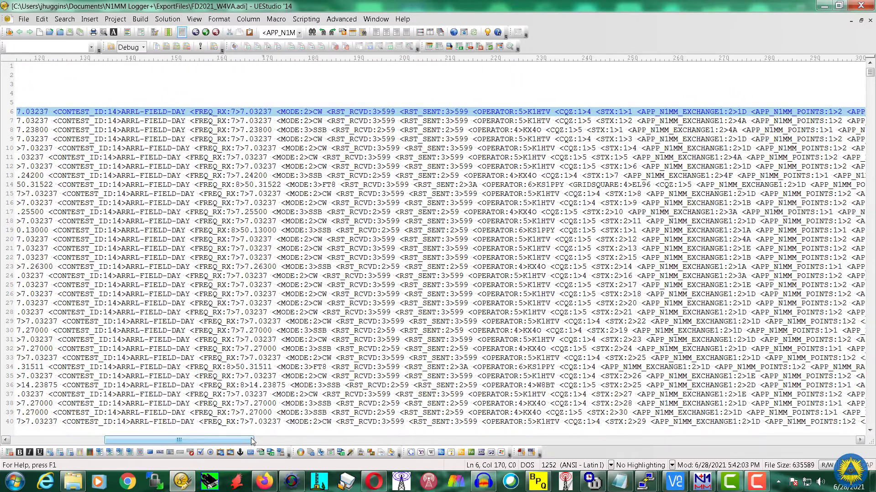
{"action": "double_click", "coordinate": [741, 121]}
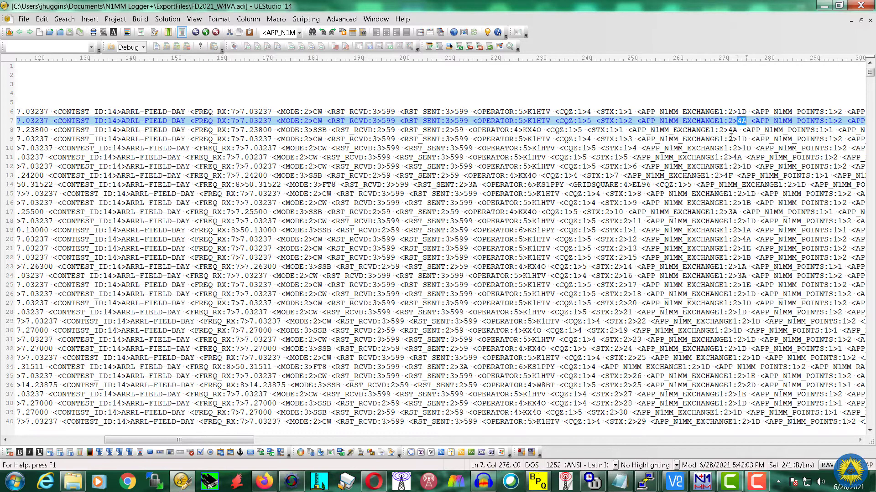
Step: Replace every "<APP_N1MM_EXCHANGE1:" with "<CLASS:" throughout the current file, and save the file
{"action": "left_click_drag", "start_coordinate": [638, 112], "coordinate": [729, 112]}
{"action": "key", "text": "ctrl+r"}
{"action": "key", "text": "ctrl+c"}
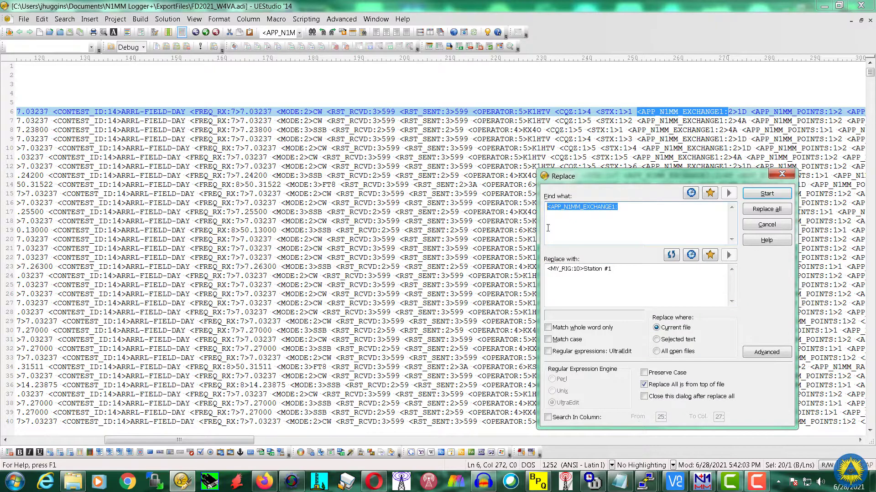
{"action": "triple_click", "coordinate": [574, 277]}
{"action": "key", "text": "ctrl+v"}
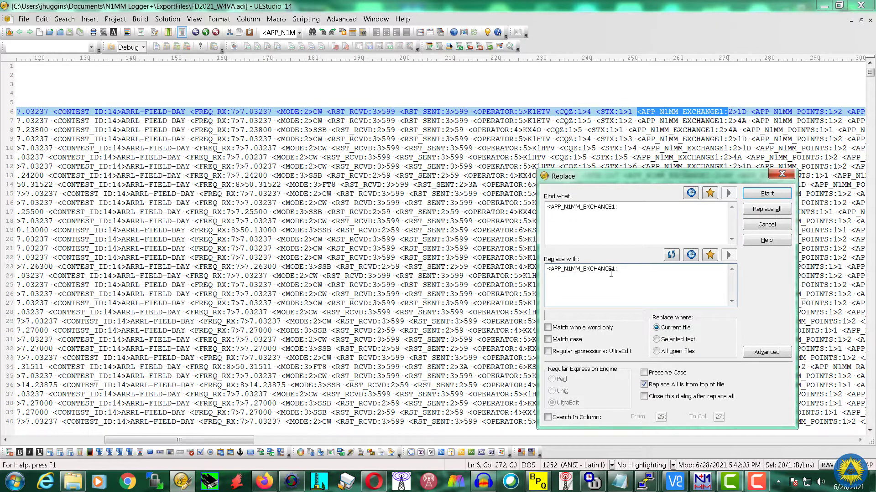
{"action": "key", "text": "BackSpace"}
{"action": "key", "text": "BackSpace"}
{"action": "key", "text": "BackSpace"}
{"action": "key", "text": "BackSpace"}
{"action": "key", "text": "BackSpace"}
{"action": "key", "text": "BackSpace"}
{"action": "key", "text": "BackSpace"}
{"action": "key", "text": "BackSpace"}
{"action": "key", "text": "BackSpace"}
{"action": "key", "text": "BackSpace"}
{"action": "key", "text": "BackSpace"}
{"action": "key", "text": "BackSpace"}
{"action": "key", "text": "BackSpace"}
{"action": "key", "text": "BackSpace"}
{"action": "key", "text": "BackSpace"}
{"action": "key", "text": "BackSpace"}
{"action": "key", "text": "BackSpace"}
{"action": "type", "text": "CLASS:"}
{"action": "left_click", "coordinate": [767, 209]}
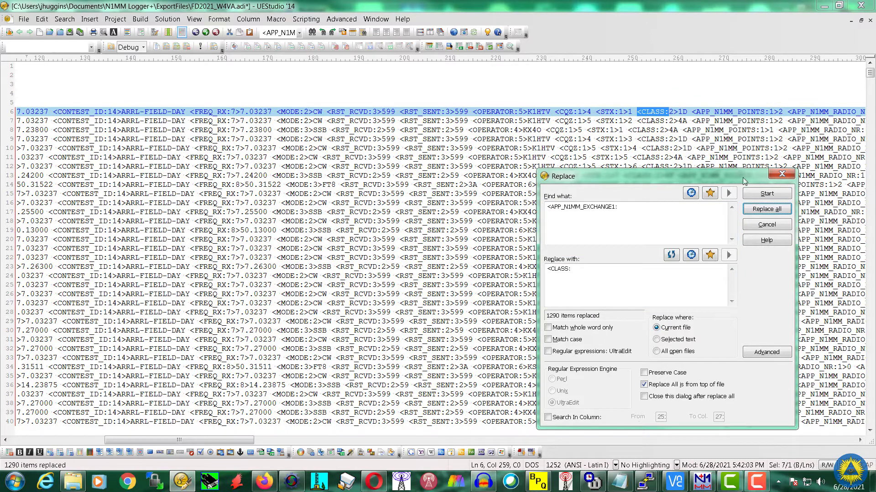
{"action": "left_click", "coordinate": [781, 173]}
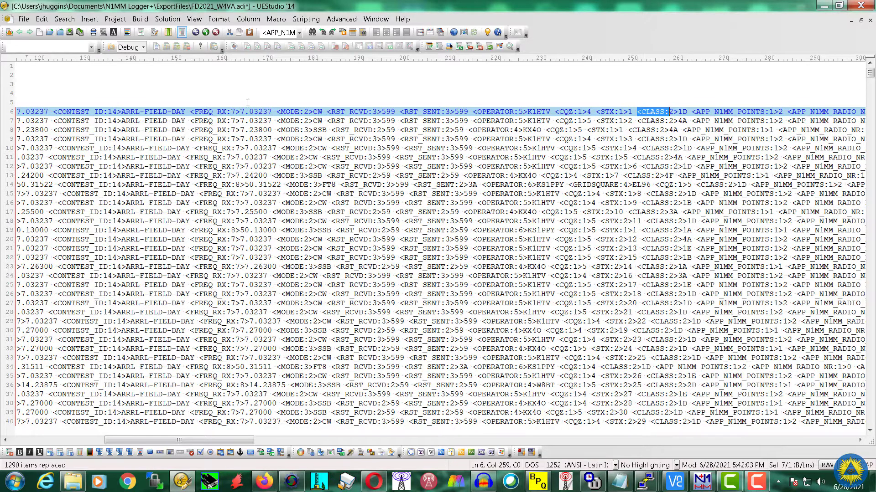
{"action": "left_click", "coordinate": [24, 19]}
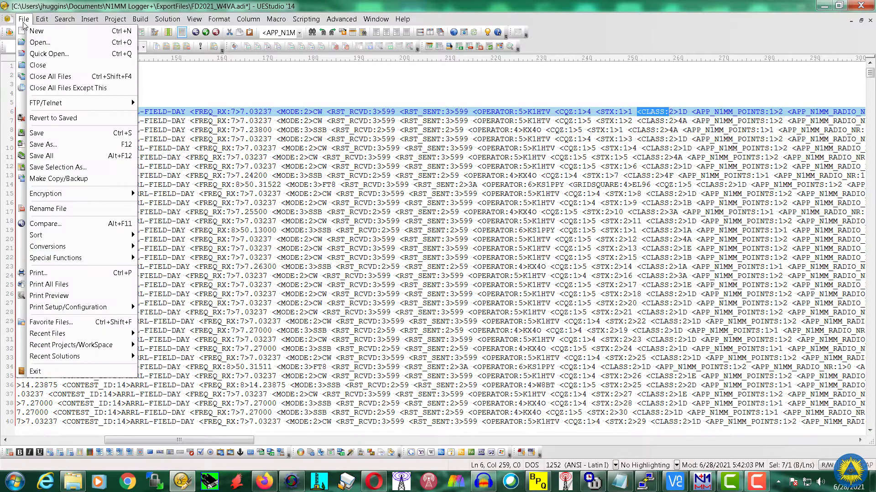
{"action": "left_click", "coordinate": [41, 133]}
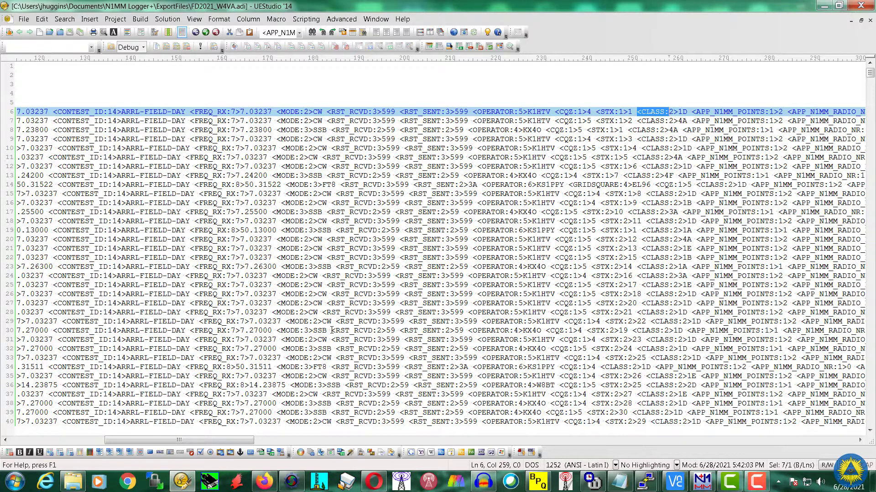
Step: Review the netbiosnames.txt notes on replacing the APP_N1MM_NETBIOSNAME field with MY_RIG and on each computer's station number
{"action": "left_click", "coordinate": [620, 481]}
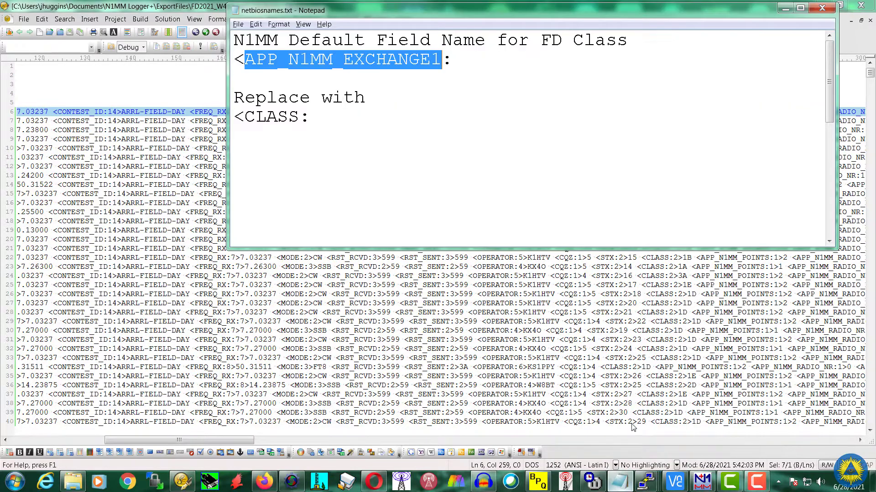
{"action": "left_click_drag", "start_coordinate": [830, 92], "coordinate": [824, 195]}
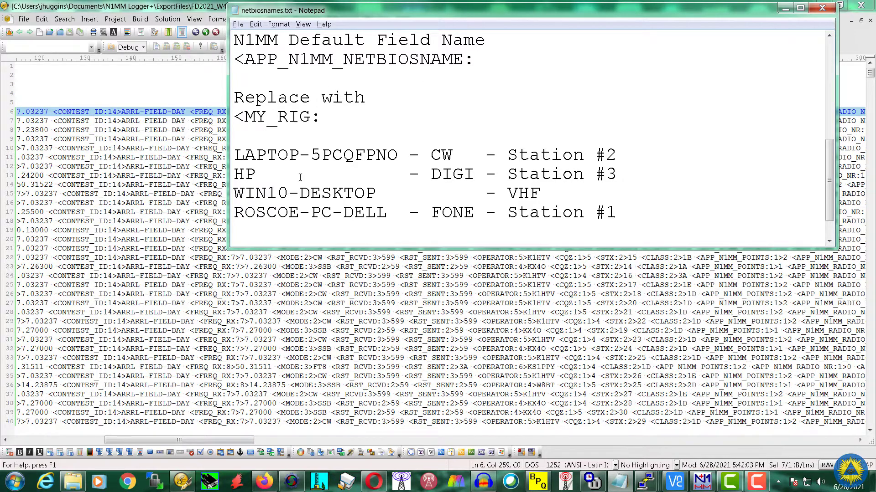
{"action": "mouse_move", "coordinate": [263, 487]}
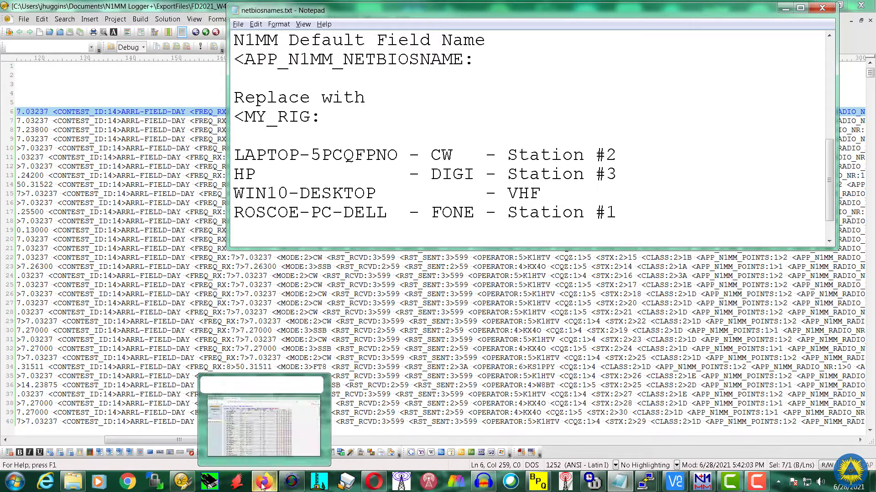
{"action": "left_click", "coordinate": [199, 82]}
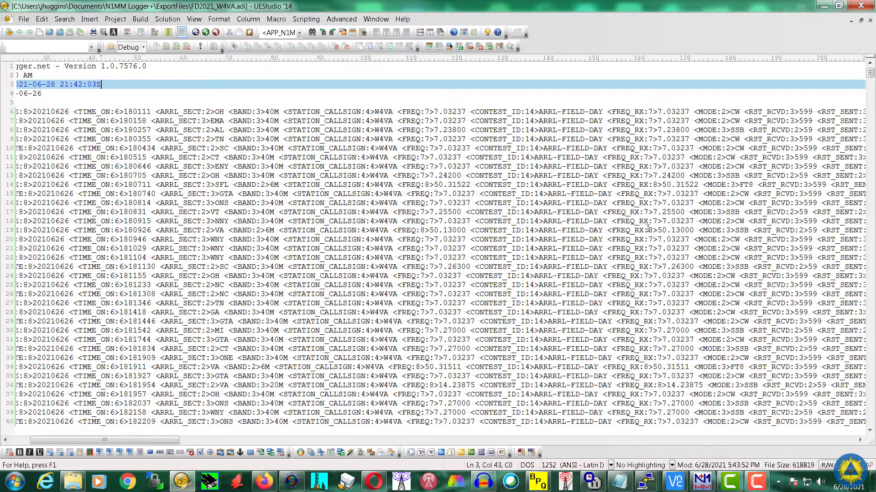
Step: Start a Replace with "<APP_N1MM_NETBIOSNAME:15>LAPTOP-5PCQFPNO" from the first record as the search text
{"action": "left_click_drag", "start_coordinate": [178, 441], "coordinate": [426, 428]}
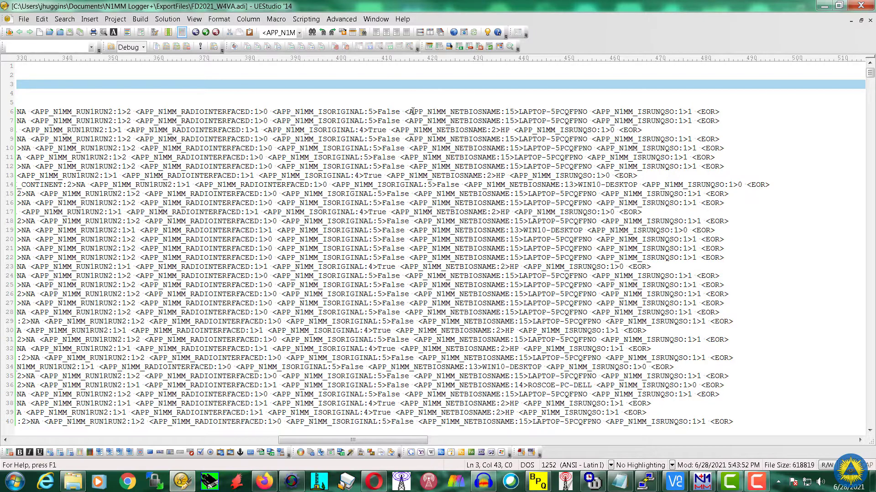
{"action": "left_click_drag", "start_coordinate": [405, 111], "coordinate": [588, 115]}
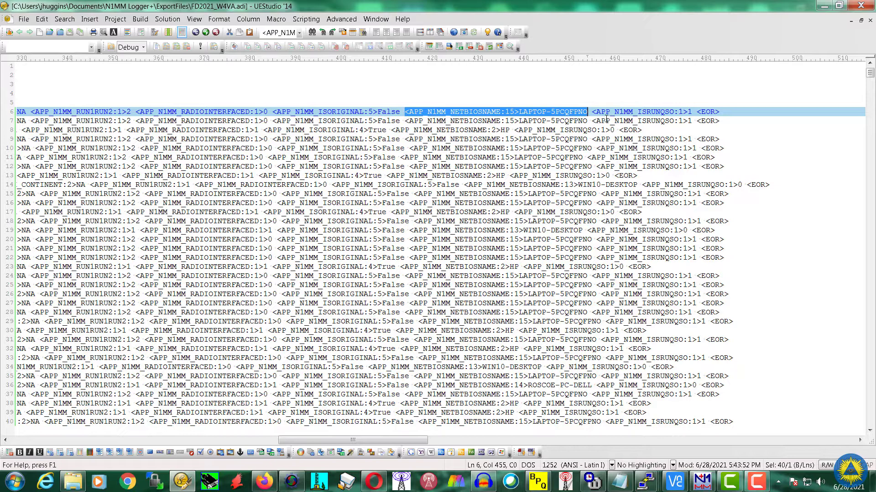
{"action": "key", "text": "ctrl+r"}
{"action": "key", "text": "ctrl+c"}
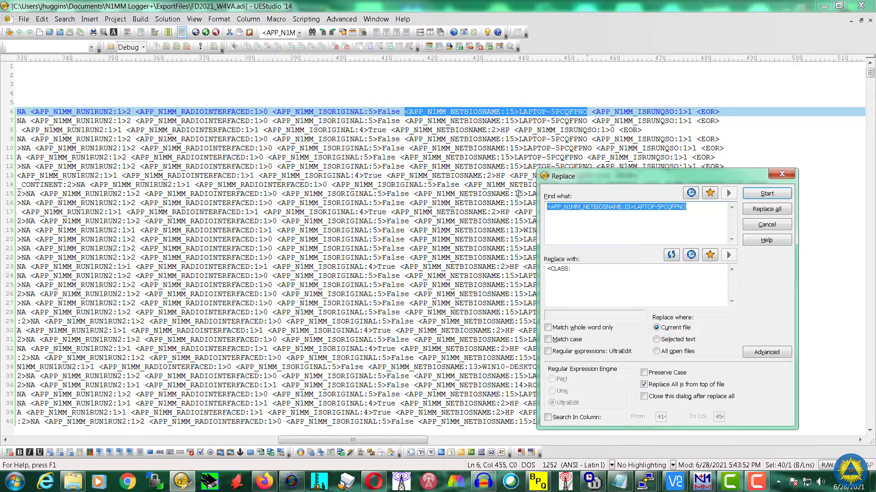
Step: Set the replacement text to "<MY_RIG:15>", adapted from the copied NETBIOSNAME tag without the computer name
{"action": "left_click", "coordinate": [576, 287]}
{"action": "key", "text": "ctrl+a"}
{"action": "key", "text": "ctrl+v"}
{"action": "key", "text": "BackSpace"}
{"action": "key", "text": "BackSpace"}
{"action": "key", "text": "BackSpace"}
{"action": "key", "text": "BackSpace"}
{"action": "key", "text": "BackSpace"}
{"action": "key", "text": "BackSpace"}
{"action": "key", "text": "BackSpace"}
{"action": "key", "text": "BackSpace"}
{"action": "key", "text": "BackSpace"}
{"action": "key", "text": "BackSpace"}
{"action": "key", "text": "BackSpace"}
{"action": "key", "text": "BackSpace"}
{"action": "key", "text": "BackSpace"}
{"action": "key", "text": "BackSpace"}
{"action": "key", "text": "BackSpace"}
{"action": "key", "text": "BackSpace"}
{"action": "key", "text": "BackSpace"}
{"action": "key", "text": "BackSpace"}
{"action": "key", "text": "BackSpace"}
{"action": "key", "text": "BackSpace"}
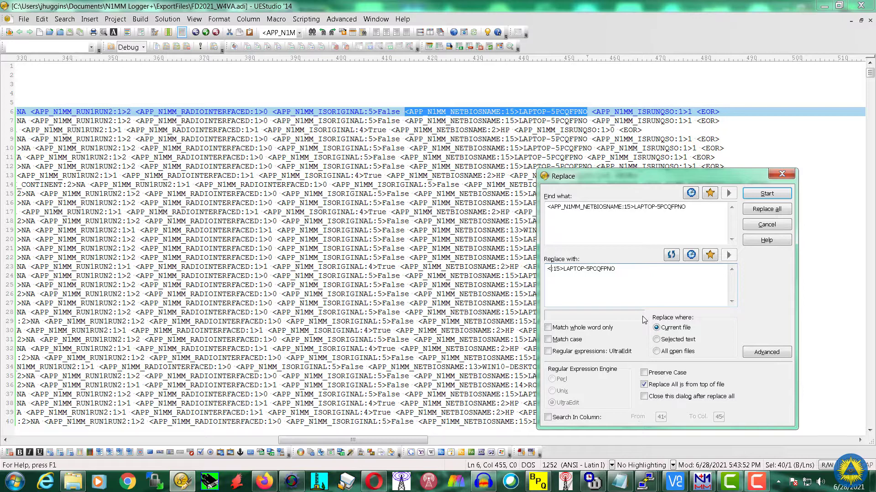
{"action": "type", "text": "MY_RIG"}
{"action": "key", "text": "Delete"}
{"action": "key", "text": "Delete"}
{"action": "key", "text": "Delete"}
{"action": "key", "text": "Delete"}
{"action": "key", "text": "Delete"}
{"action": "key", "text": "Delete"}
{"action": "key", "text": "Delete"}
{"action": "key", "text": "Delete"}
{"action": "key", "text": "Delete"}
{"action": "key", "text": "Delete"}
{"action": "key", "text": "Delete"}
{"action": "key", "text": "Delete"}
{"action": "key", "text": "Delete"}
{"action": "key", "text": "Delete"}
{"action": "key", "text": "Delete"}
Step: Copy "Station #2" from the laptop's line in netbiosnames.txt and append it to the replacement text after "<MY_RIG:15>"
{"action": "left_click", "coordinate": [621, 481]}
{"action": "left_click", "coordinate": [473, 156]}
{"action": "scroll", "coordinate": [472, 155], "scroll_direction": "up", "scroll_amount": 1}
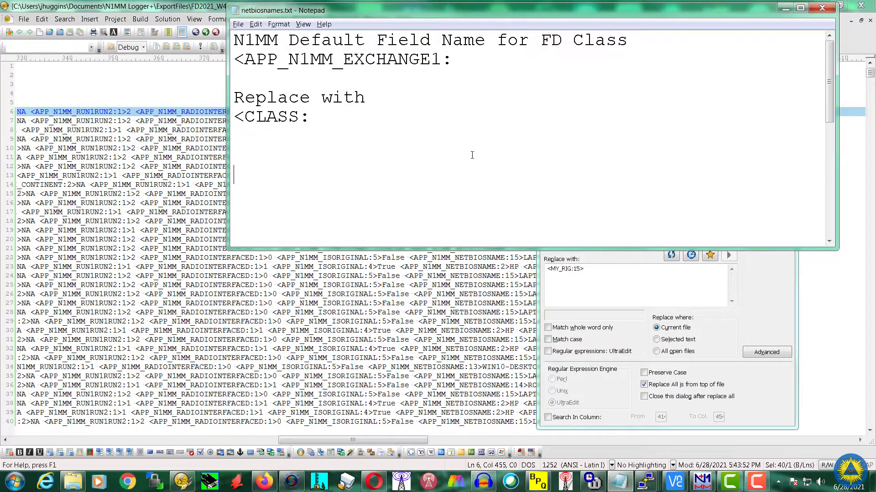
{"action": "scroll", "coordinate": [472, 155], "scroll_direction": "down", "scroll_amount": 5}
{"action": "left_click_drag", "start_coordinate": [512, 118], "coordinate": [614, 125]}
{"action": "key", "text": "ctrl+c"}
{"action": "left_click", "coordinate": [674, 272]}
{"action": "key", "text": "ctrl+v"}
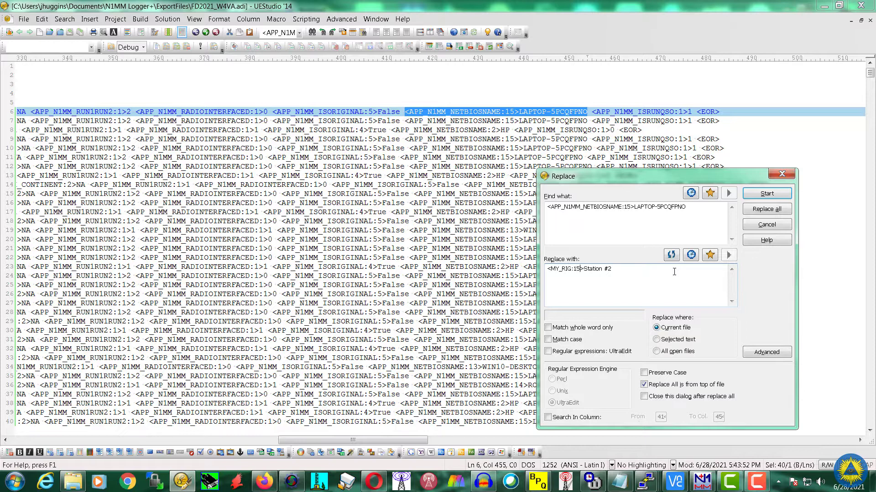
Step: Correct the replacement tag's length to 10 and replace every laptop NETBIOSNAME entry with "<MY_RIG:10>Station #2"
{"action": "key", "text": "BackSpace"}
{"action": "type", "text": "0"}
{"action": "left_click", "coordinate": [771, 211]}
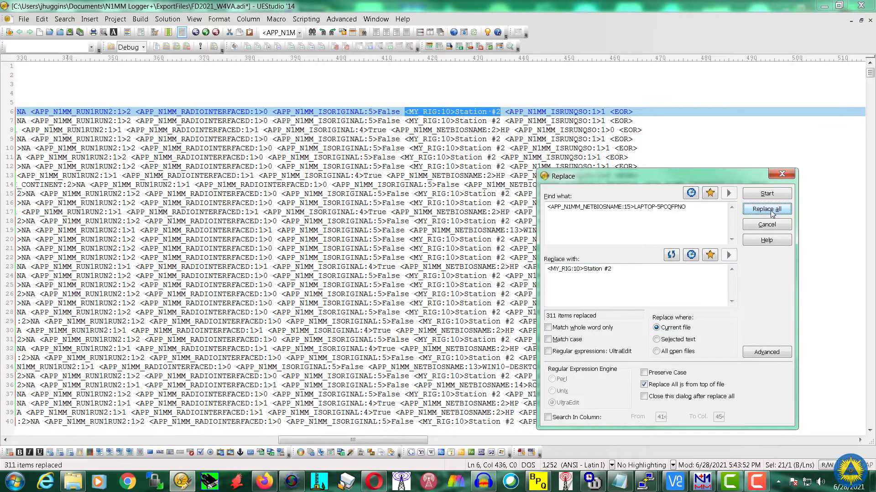
{"action": "left_click", "coordinate": [784, 174]}
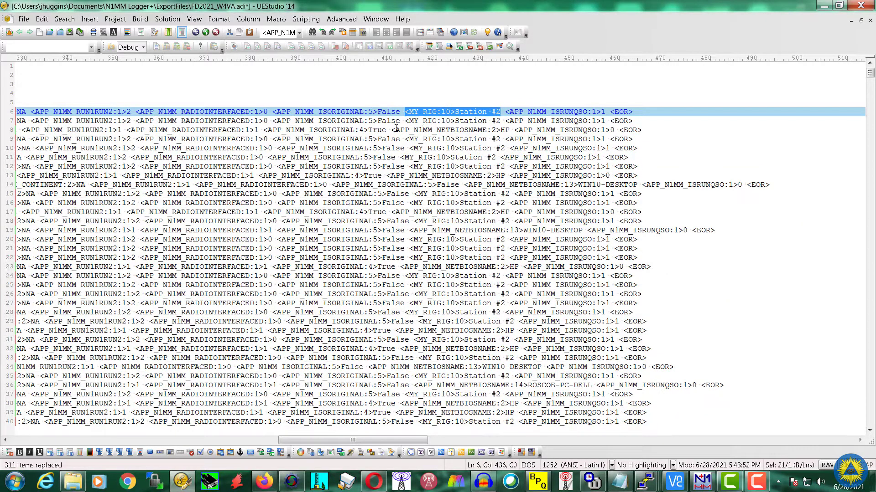
Step: Replace every "<APP_N1MM_NETBIOSNAME:2>HP" in the log with "<MY_RIG:10>Station #3", following the station notes in netbiosnames.txt
{"action": "left_click_drag", "start_coordinate": [392, 130], "coordinate": [509, 131]}
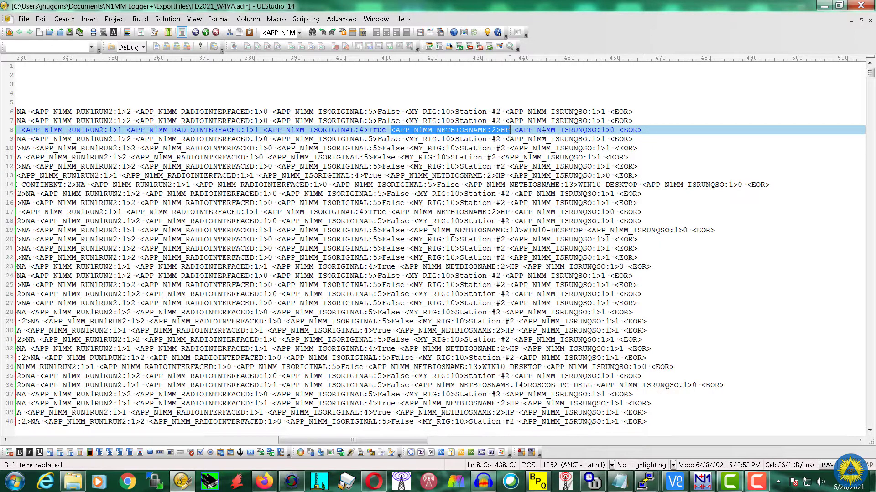
{"action": "key", "text": "ctrl+r"}
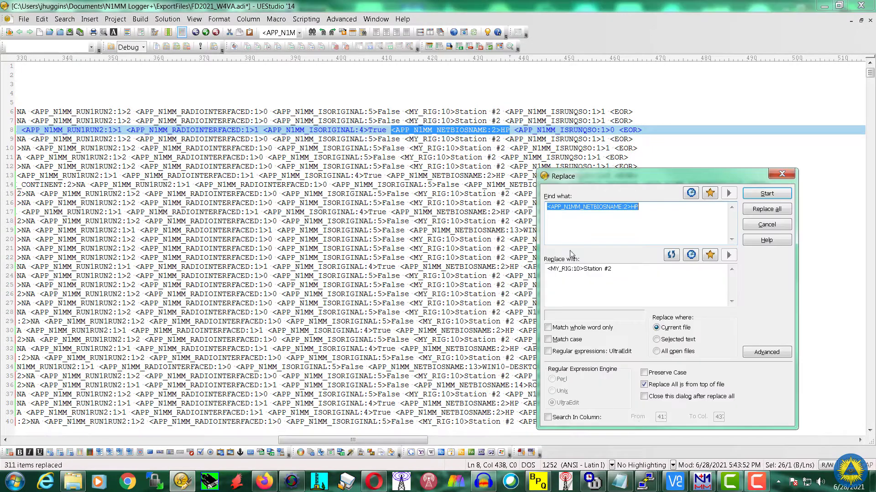
{"action": "left_click", "coordinate": [638, 269]}
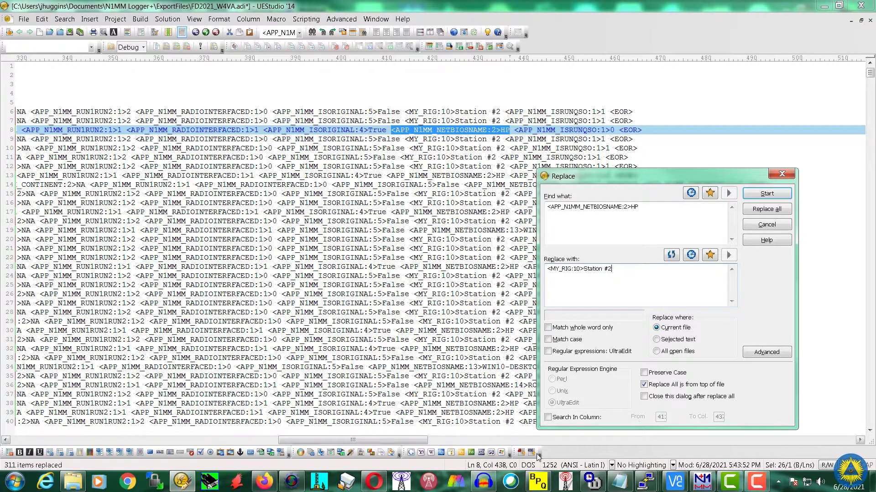
{"action": "left_click", "coordinate": [621, 484]}
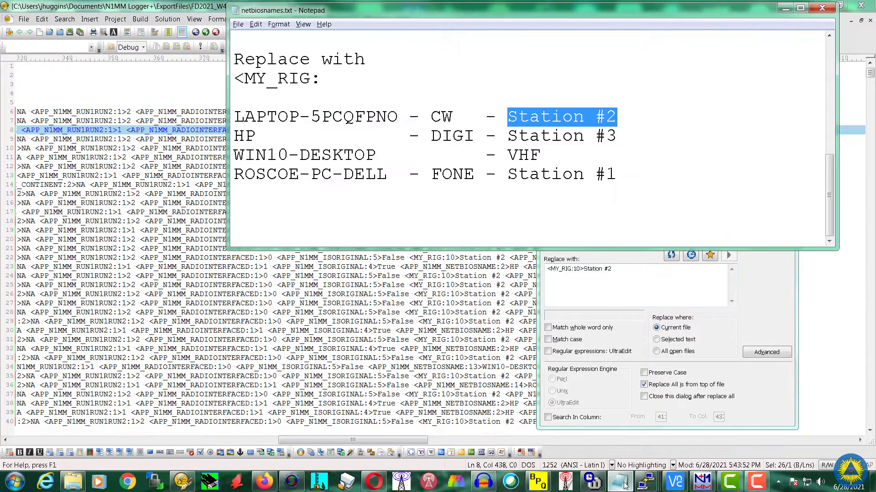
{"action": "left_click_drag", "start_coordinate": [653, 13], "coordinate": [581, 88]}
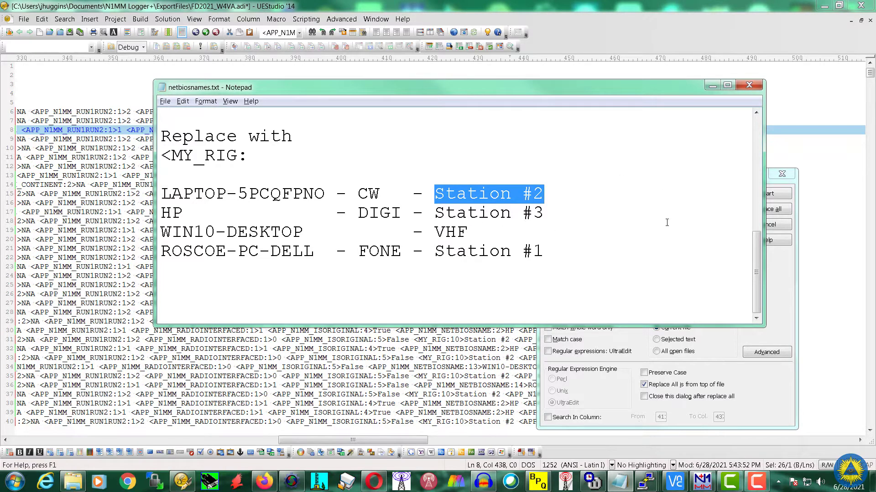
{"action": "key", "text": "alt+Tab"}
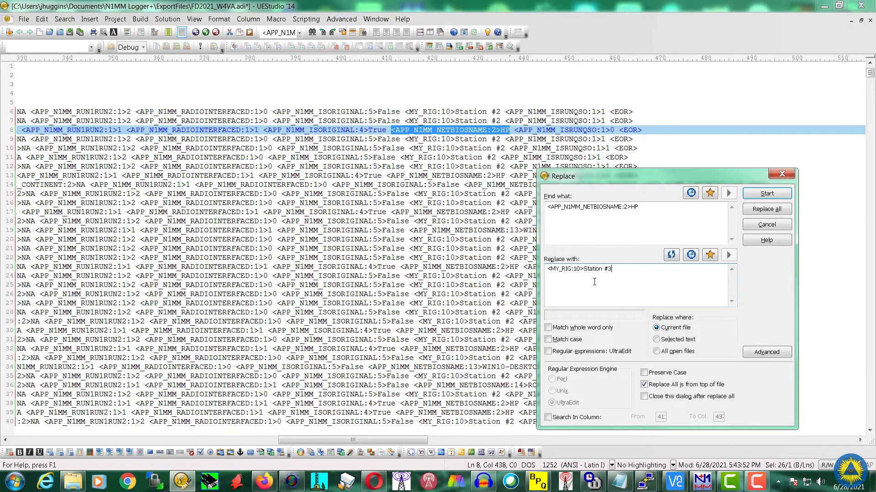
{"action": "left_click", "coordinate": [775, 212]}
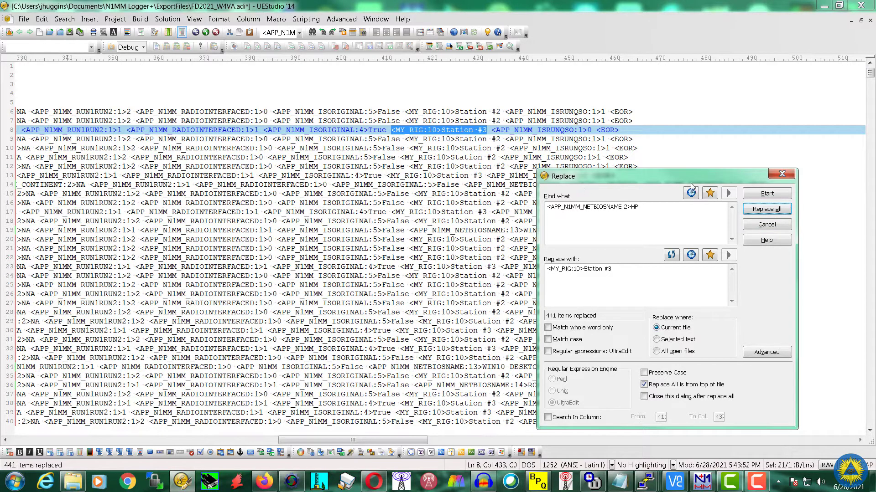
{"action": "left_click", "coordinate": [782, 174]}
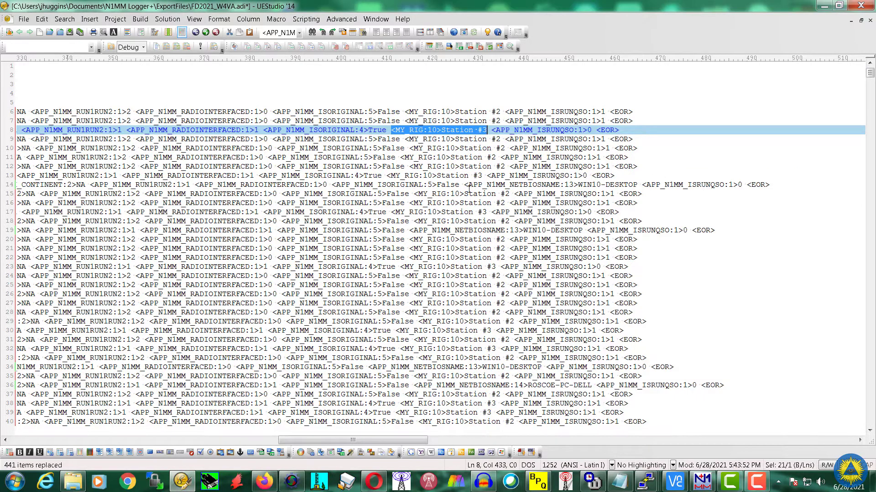
Step: Set up a Replace of "<APP_N1MM_NETBIOSNAME:13>WIN10-DESKTOP", changing the station name in the replacement text to "Station VHF" per netbiosnames.txt
{"action": "left_click_drag", "start_coordinate": [465, 187], "coordinate": [638, 186]}
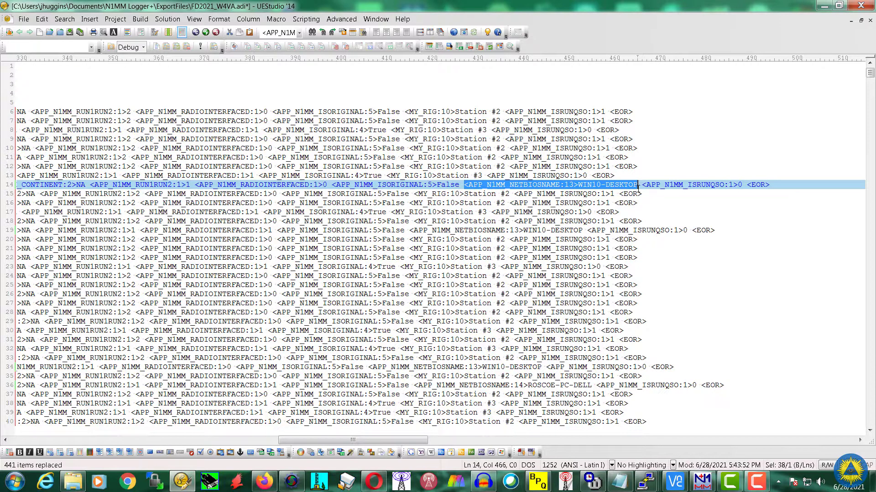
{"action": "key", "text": "ctrl+r"}
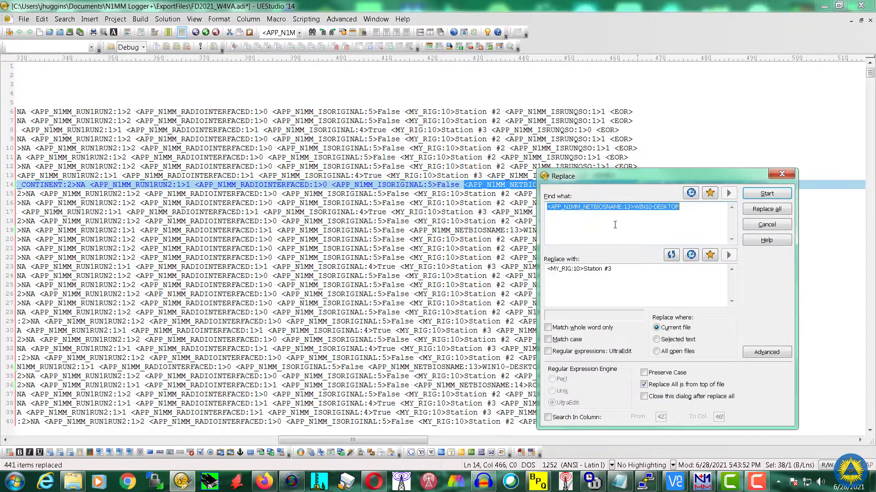
{"action": "left_click", "coordinate": [640, 275]}
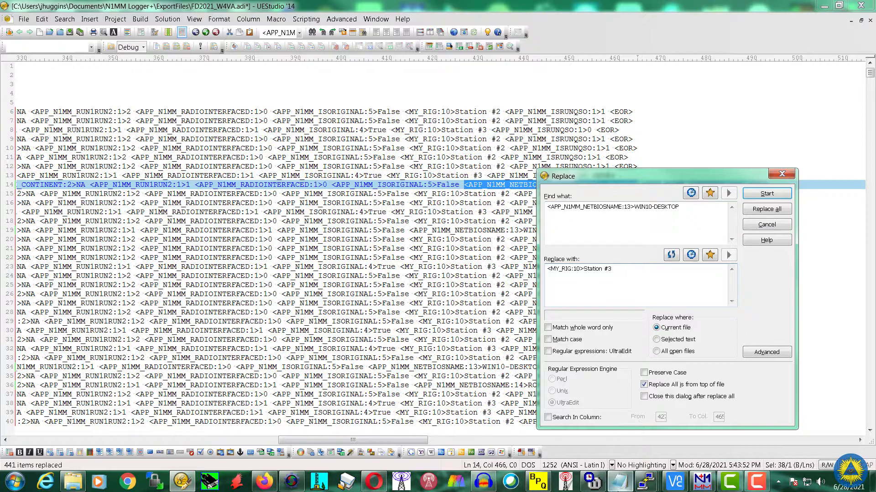
{"action": "left_click", "coordinate": [619, 481]}
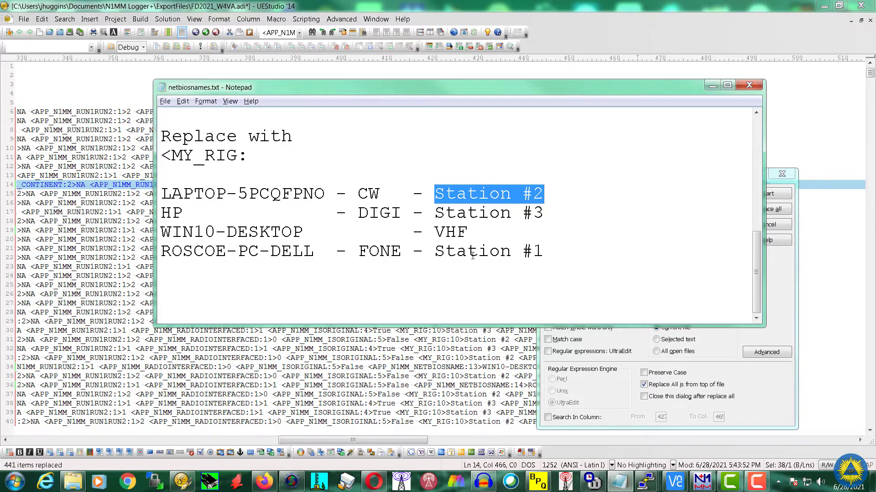
{"action": "left_click", "coordinate": [775, 268]}
{"action": "key", "text": "BackSpace"}
{"action": "key", "text": "BackSpace"}
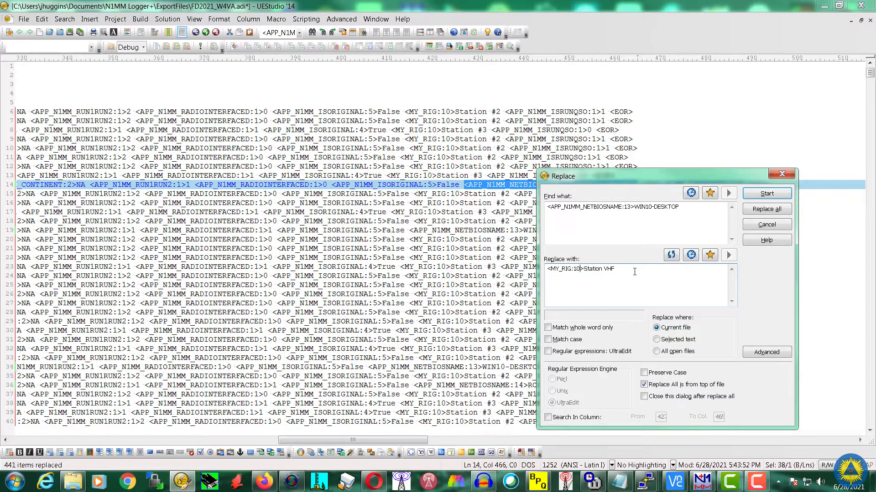
Step: Correct the replacement tag's length to 11 and replace all WIN10-DESKTOP entries with "<MY_RIG:11>Station VHF"
{"action": "left_click", "coordinate": [578, 269]}
{"action": "key", "text": "BackSpace"}
{"action": "type", "text": "1"}
{"action": "left_click", "coordinate": [766, 209]}
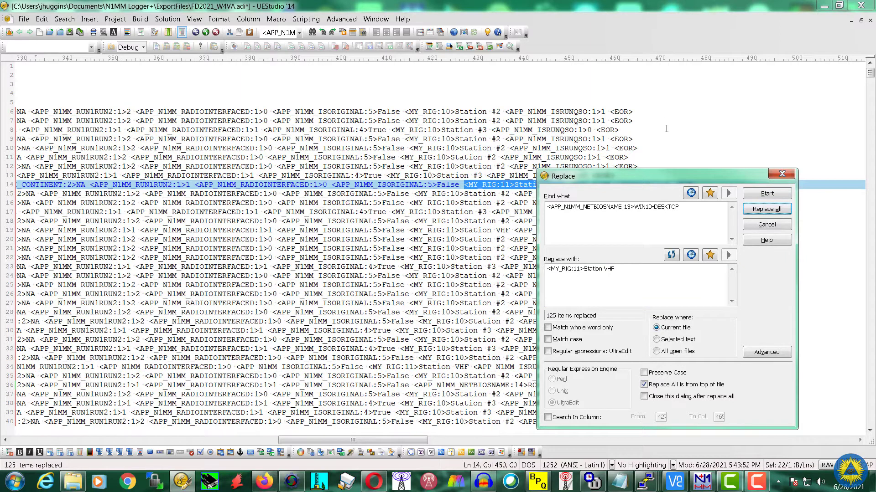
{"action": "left_click", "coordinate": [784, 176]}
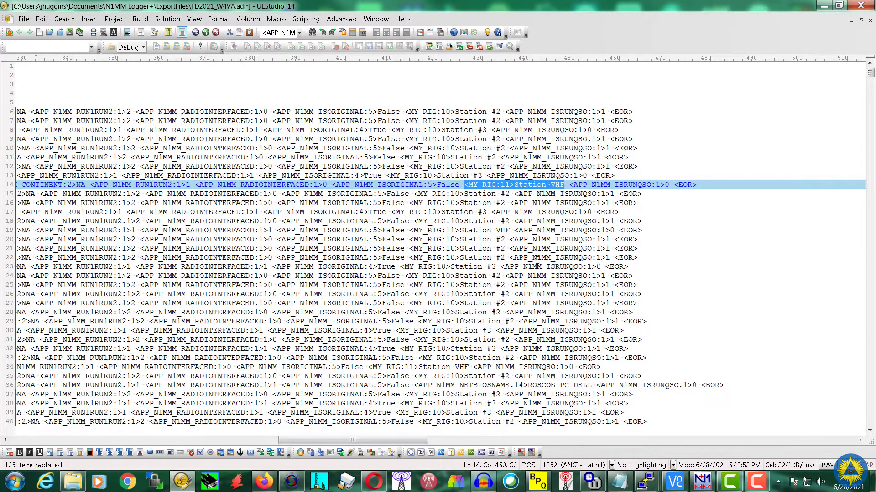
Step: Set up a Replace of the Dell PC's "<APP_N1MM_NETBIOSNAME:14>" entry, changing the replacement's station name to "Station #1" per netbiosnames.txt
{"action": "scroll", "coordinate": [500, 264], "scroll_direction": "down", "scroll_amount": 1}
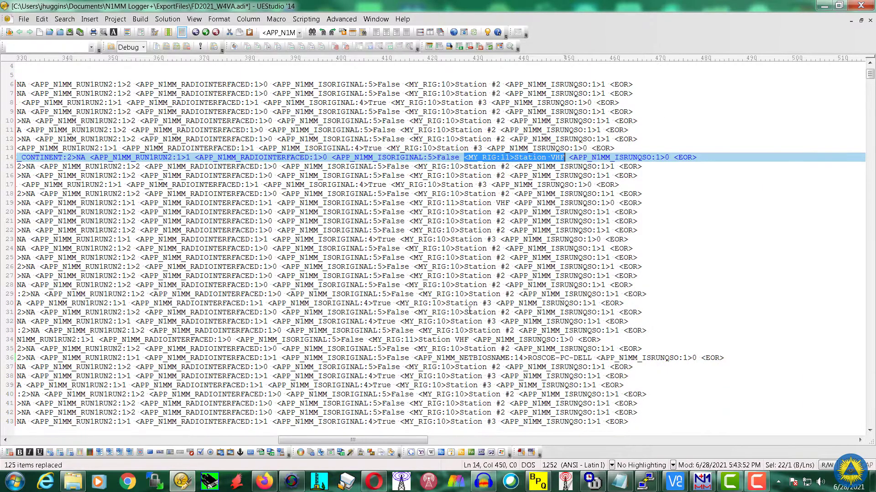
{"action": "left_click_drag", "start_coordinate": [413, 358], "coordinate": [592, 359]}
{"action": "key", "text": "ctrl+r"}
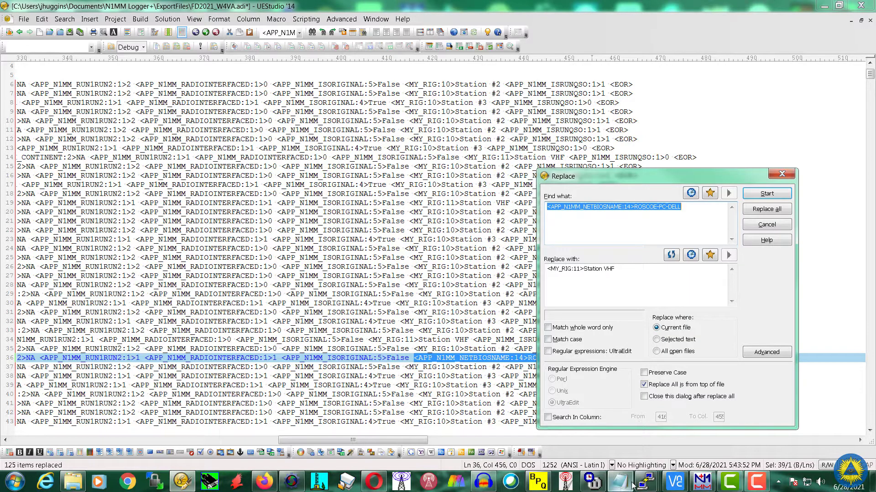
{"action": "left_click", "coordinate": [646, 482]}
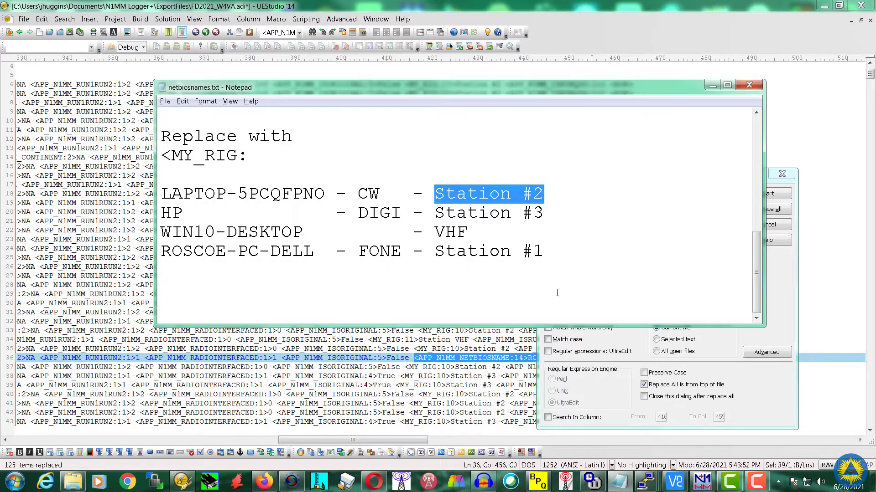
{"action": "left_click", "coordinate": [781, 330]}
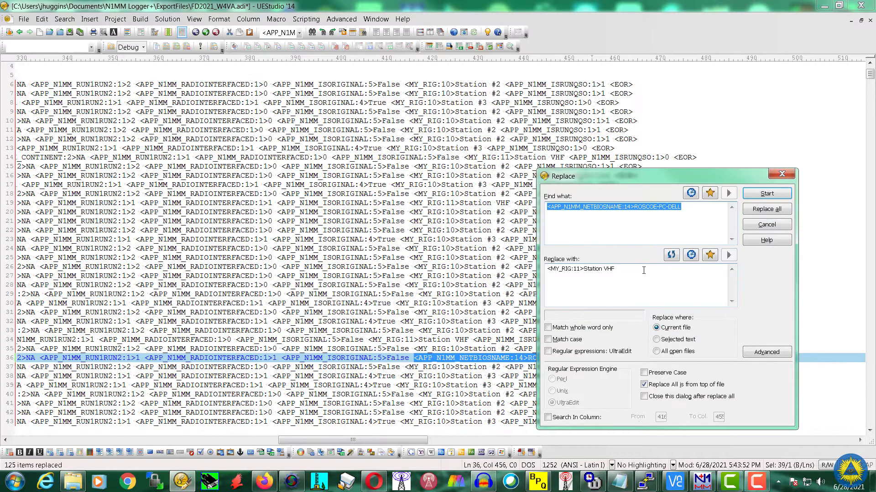
{"action": "left_click", "coordinate": [640, 271]}
{"action": "key", "text": "BackSpace"}
{"action": "key", "text": "BackSpace"}
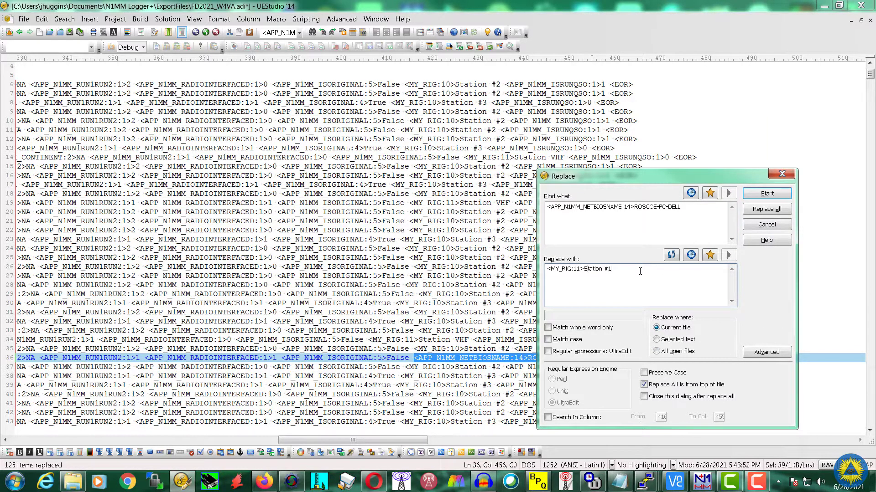
Step: Correct the replacement tag's length to 10 and replace all of the Dell PC's entries with "<MY_RIG:10>Station #1"
{"action": "key", "text": "BackSpace"}
{"action": "type", "text": "0"}
{"action": "left_click", "coordinate": [771, 212]}
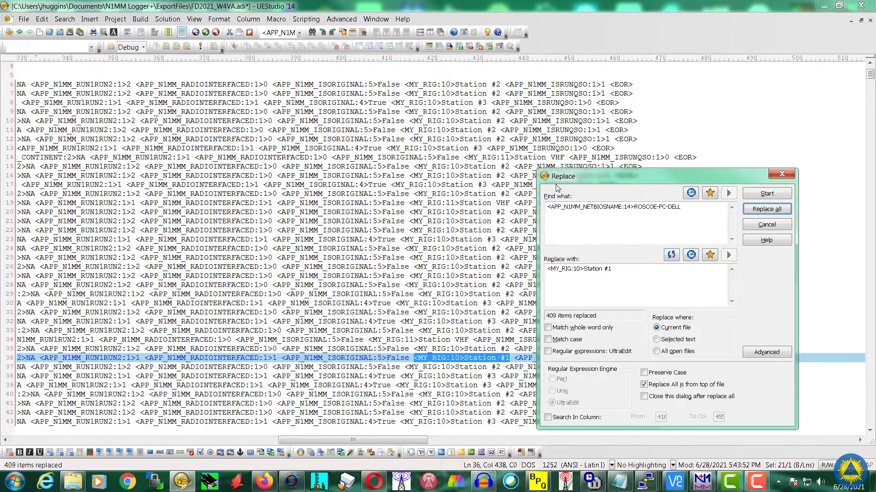
{"action": "left_click", "coordinate": [775, 226]}
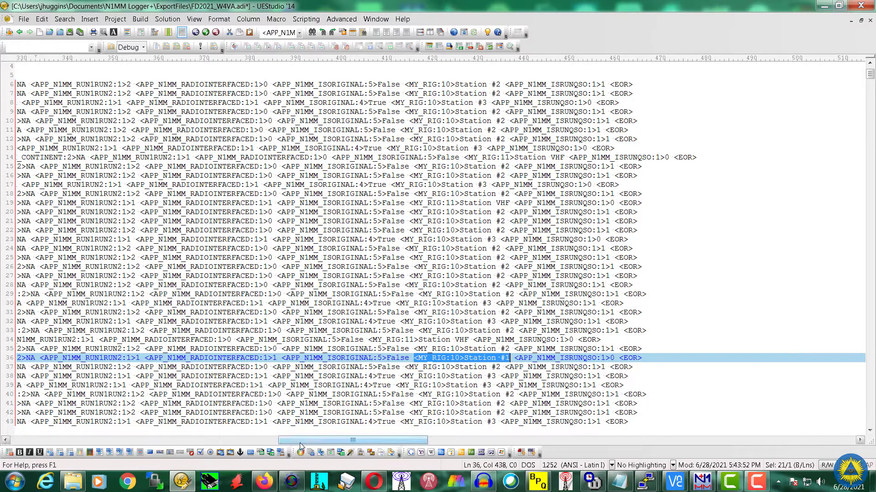
Step: Return to the start of the records and save the edited FD2021_W4VA.adi file
{"action": "left_click_drag", "start_coordinate": [301, 446], "coordinate": [34, 441]}
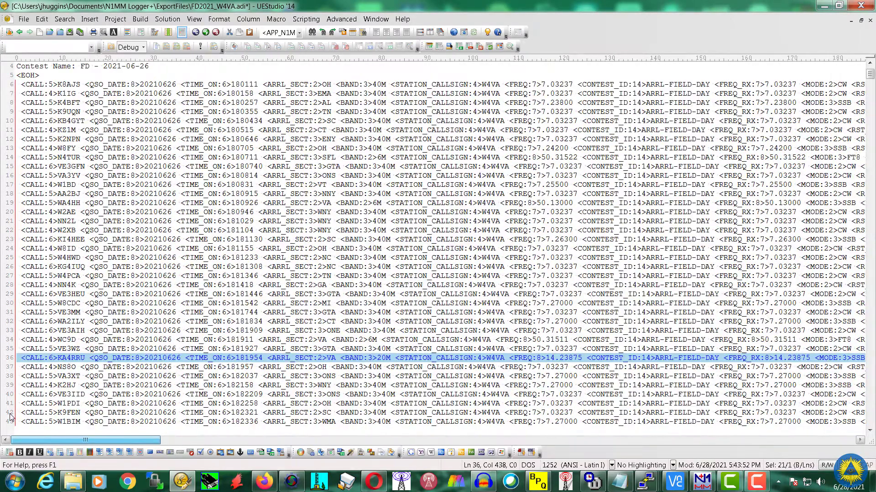
{"action": "left_click", "coordinate": [23, 19]}
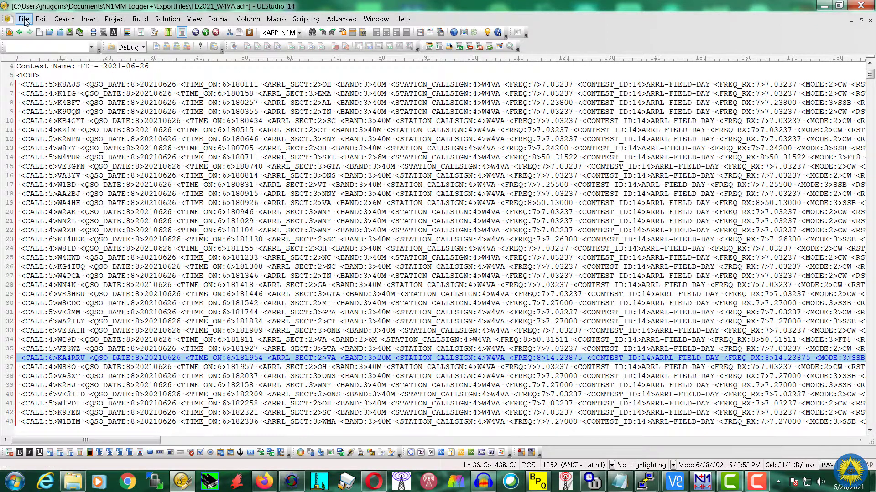
{"action": "left_click", "coordinate": [36, 132]}
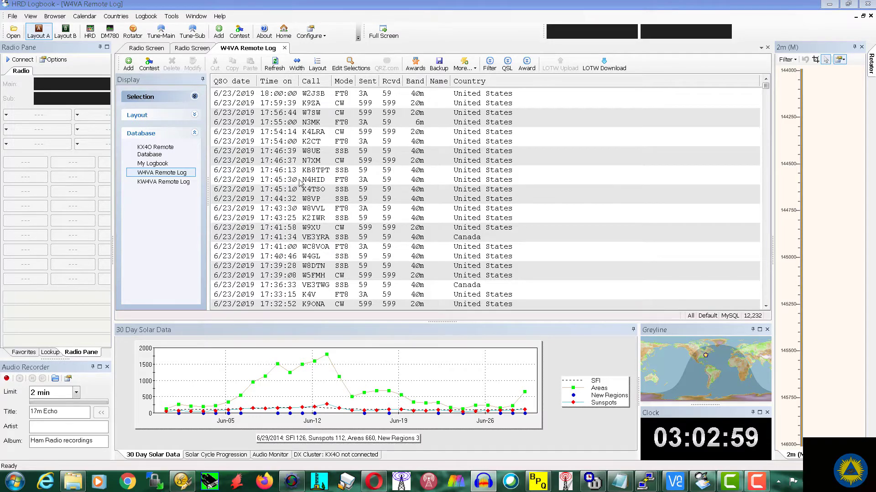
Step: In HRD Logbook, start an ADIF import for the W4VA Remote Log
{"action": "left_click", "coordinate": [145, 17]}
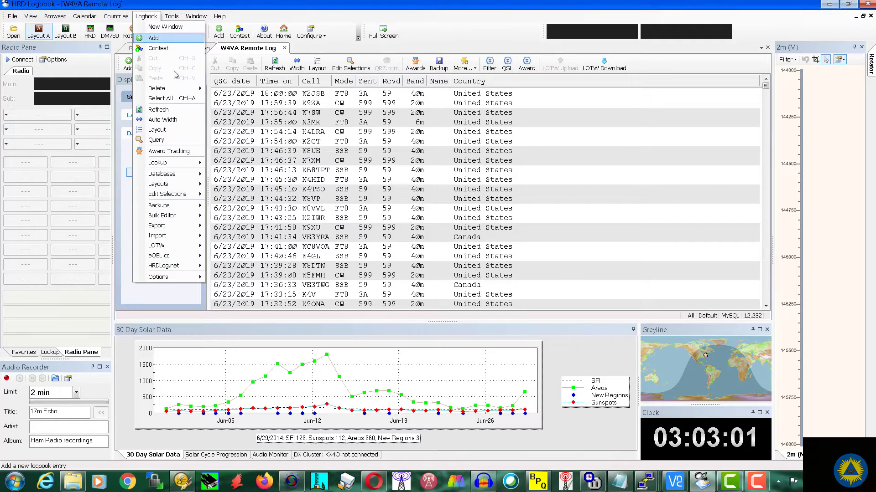
{"action": "mouse_move", "coordinate": [172, 195]}
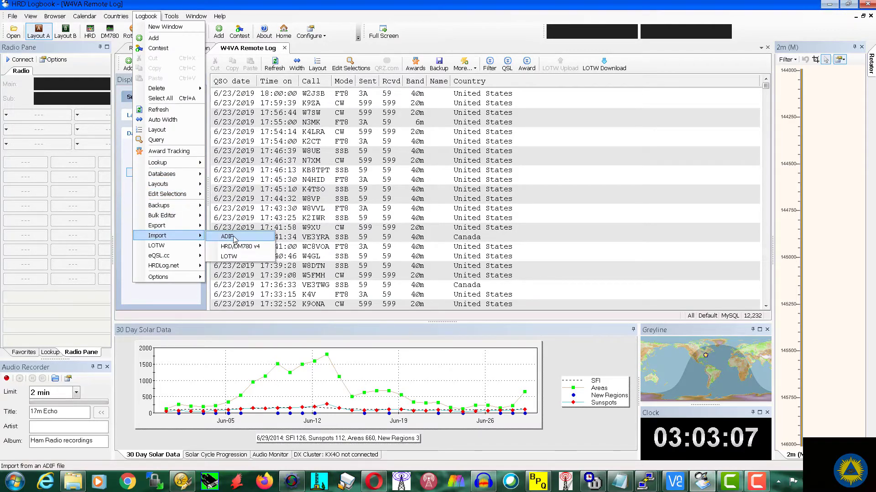
{"action": "left_click", "coordinate": [241, 237]}
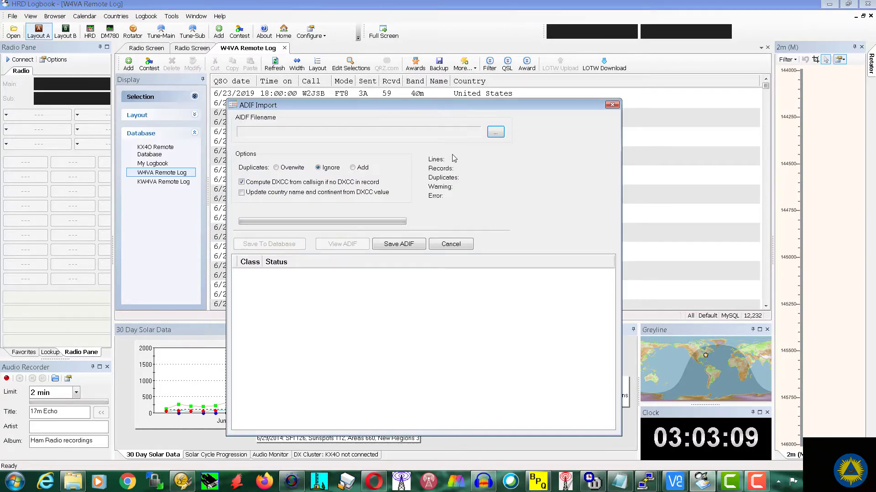
Step: Load FD2021_W4VA.adi from the N1MM Logger+ ExportFiles folder in Documents into the ADIF import
{"action": "left_click", "coordinate": [496, 132]}
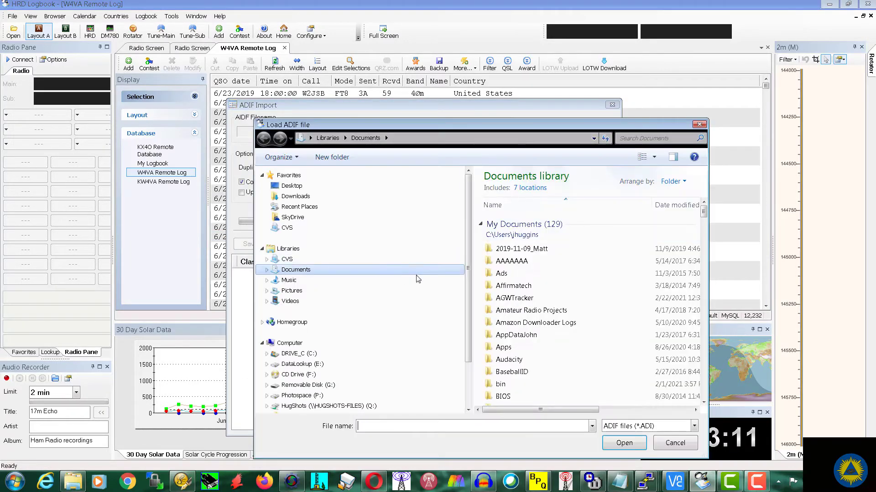
{"action": "scroll", "coordinate": [523, 336], "scroll_direction": "down", "scroll_amount": 10}
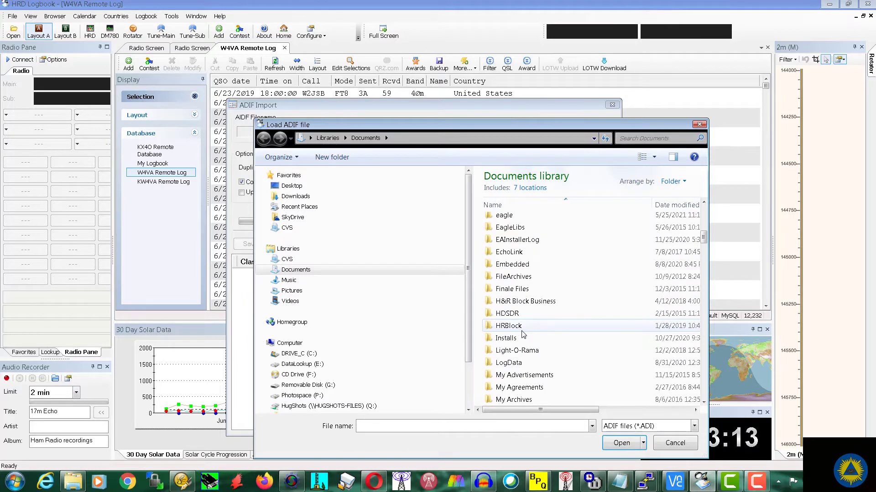
{"action": "scroll", "coordinate": [529, 312], "scroll_direction": "down", "scroll_amount": 5}
{"action": "scroll", "coordinate": [528, 313], "scroll_direction": "down", "scroll_amount": 11}
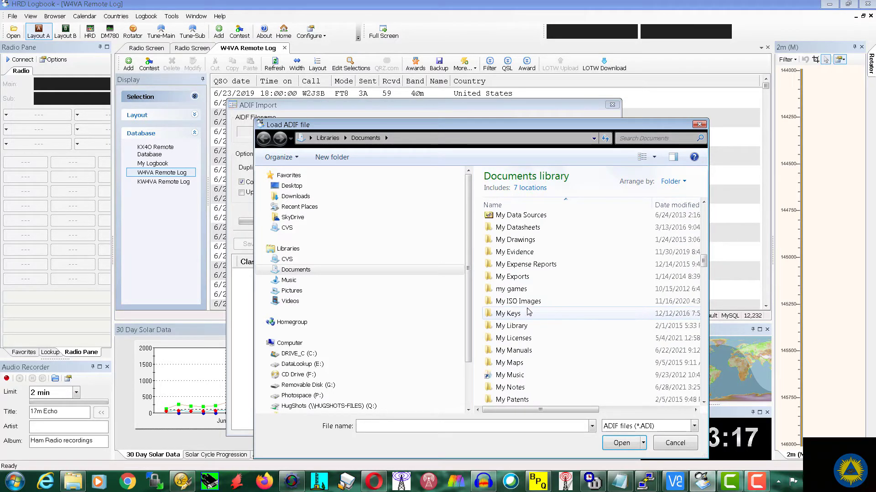
{"action": "scroll", "coordinate": [528, 311], "scroll_direction": "down", "scroll_amount": 4}
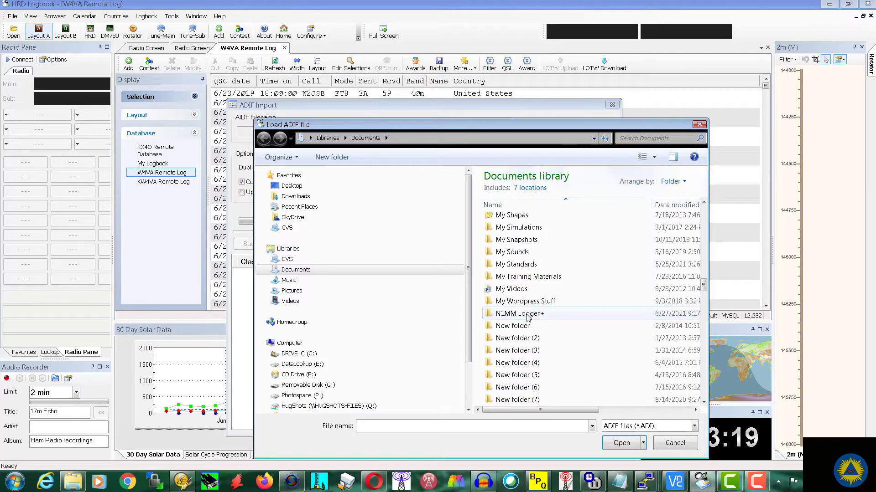
{"action": "double_click", "coordinate": [527, 312]}
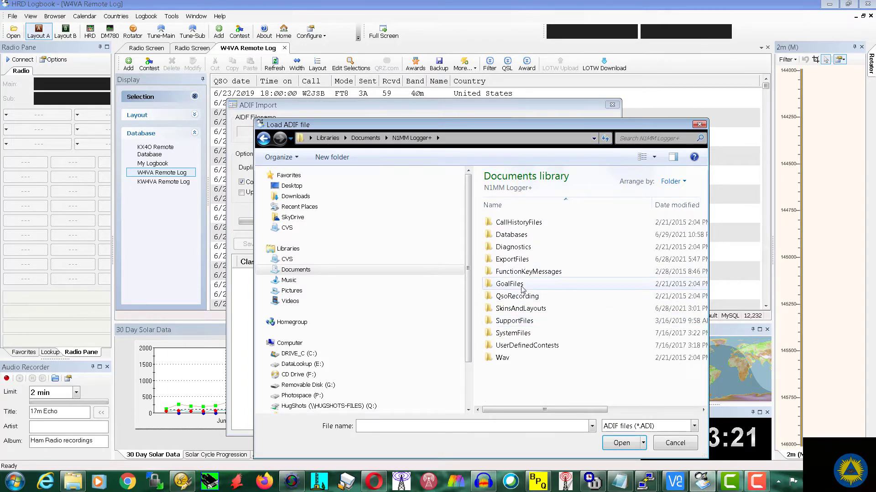
{"action": "double_click", "coordinate": [522, 260]}
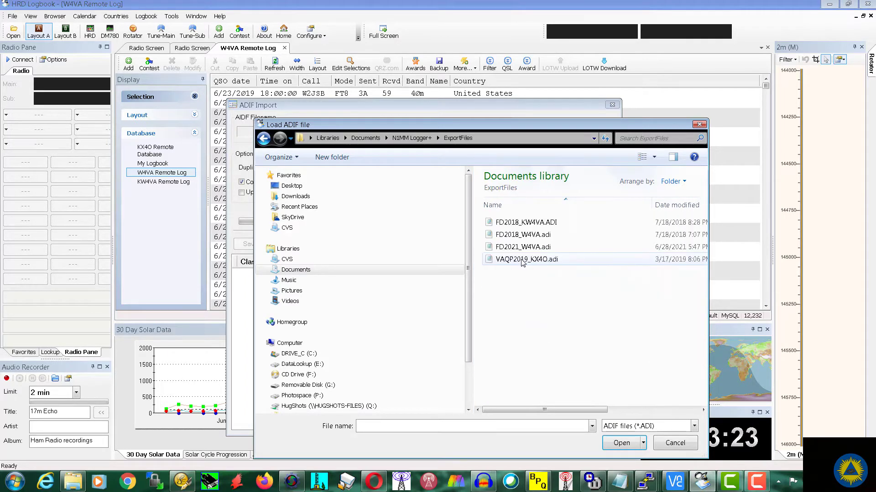
{"action": "left_click", "coordinate": [536, 247]}
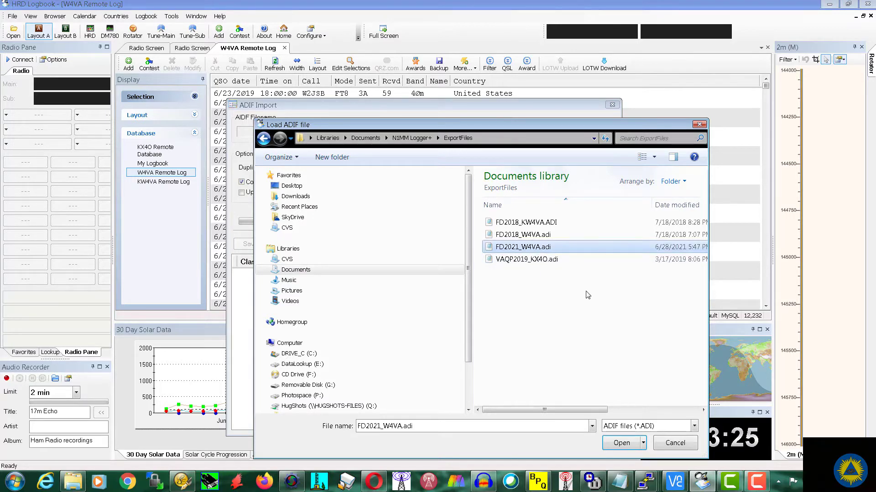
{"action": "left_click", "coordinate": [622, 444]}
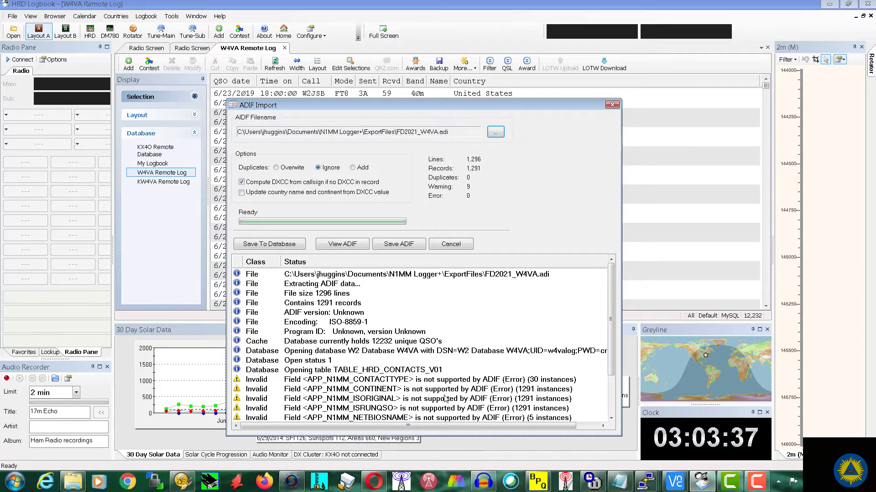
Step: Review the ADIF import's status messages, save the loaded records to the W4VA database and finish the import
{"action": "left_click_drag", "start_coordinate": [611, 367], "coordinate": [610, 404]}
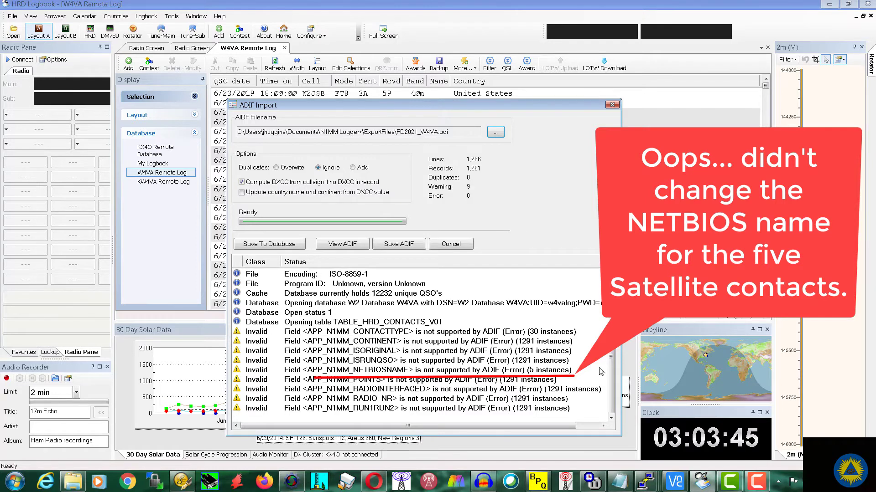
{"action": "scroll", "coordinate": [589, 372], "scroll_direction": "up", "scroll_amount": 2}
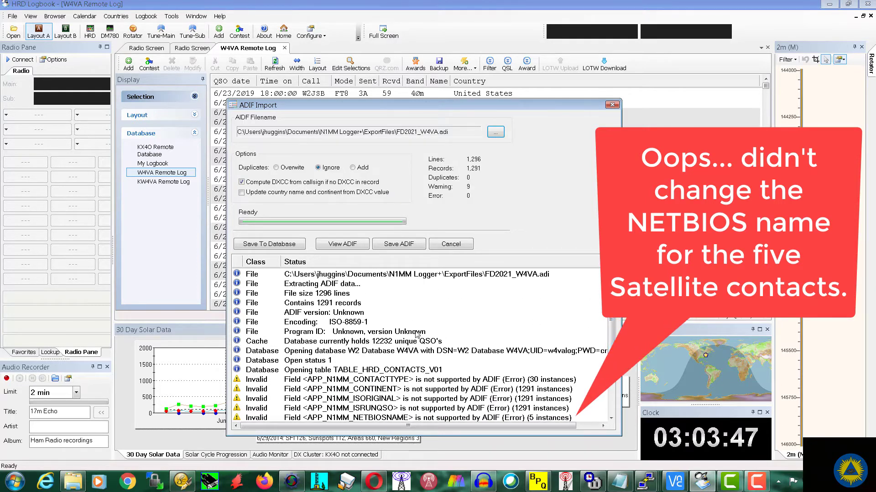
{"action": "left_click_drag", "start_coordinate": [614, 320], "coordinate": [613, 358]}
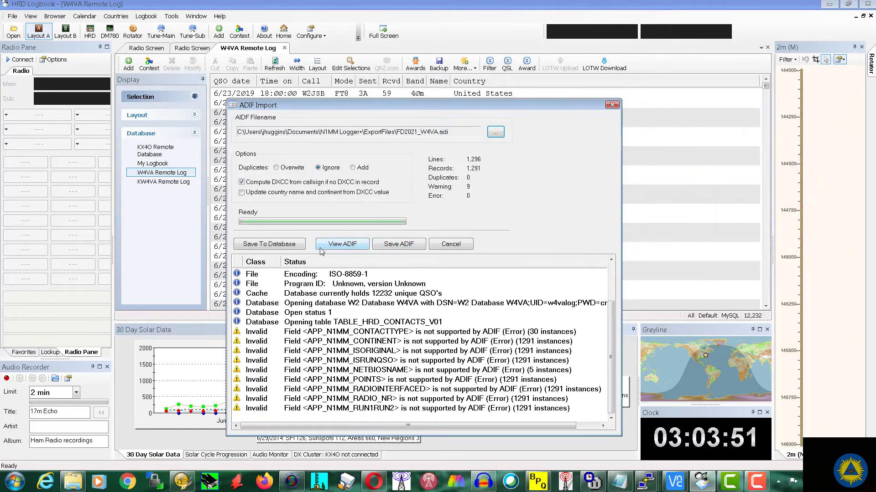
{"action": "left_click", "coordinate": [264, 244]}
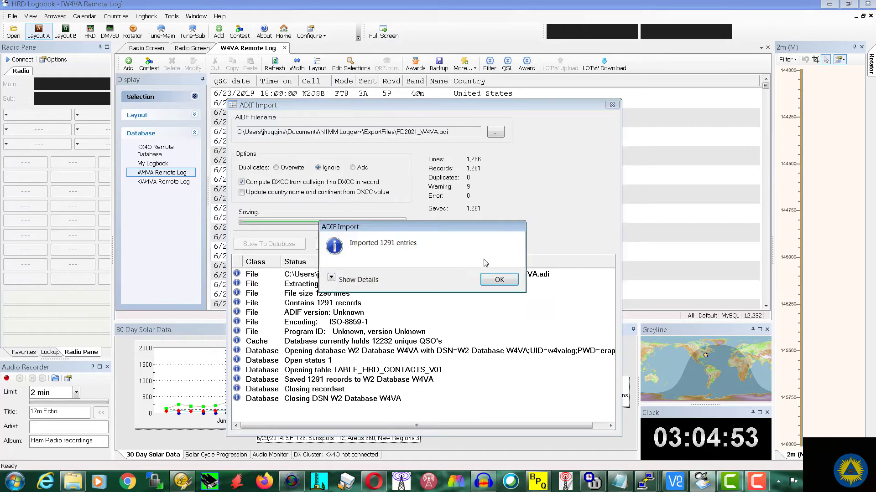
{"action": "left_click", "coordinate": [491, 284]}
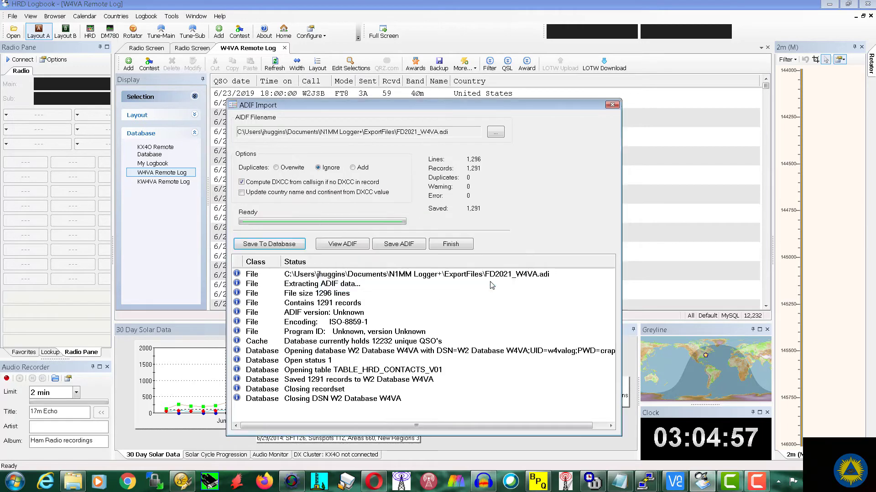
{"action": "left_click", "coordinate": [451, 244]}
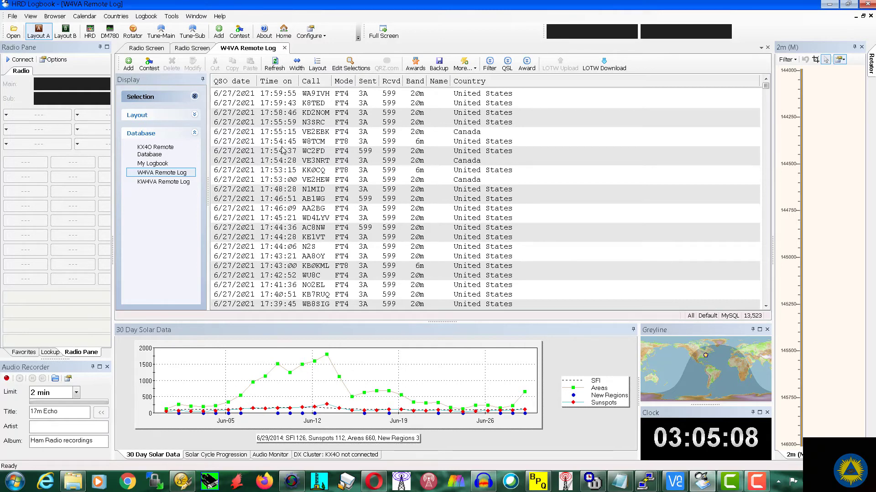
Step: Inspect the award and contest details of the 6m FT8 contact logged 6/27/2021 at 17:43:00, leaving the record unmodified
{"action": "left_click", "coordinate": [225, 268]}
{"action": "double_click", "coordinate": [226, 269]}
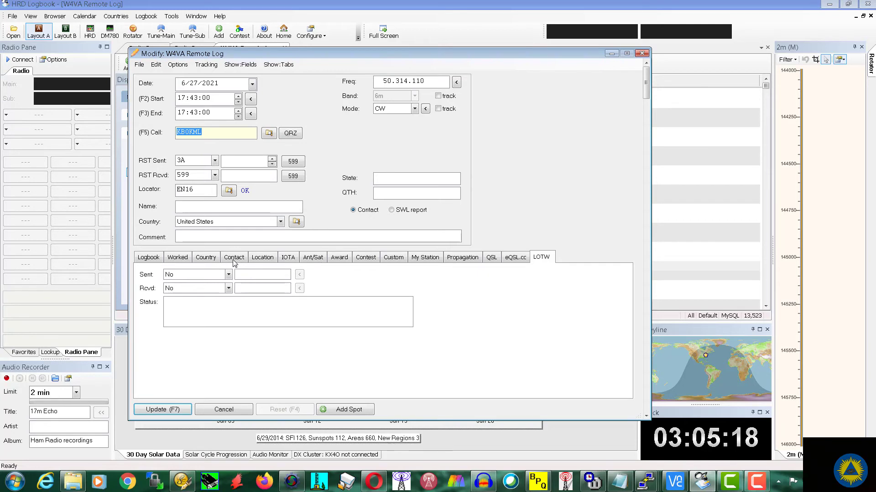
{"action": "left_click", "coordinate": [343, 258]}
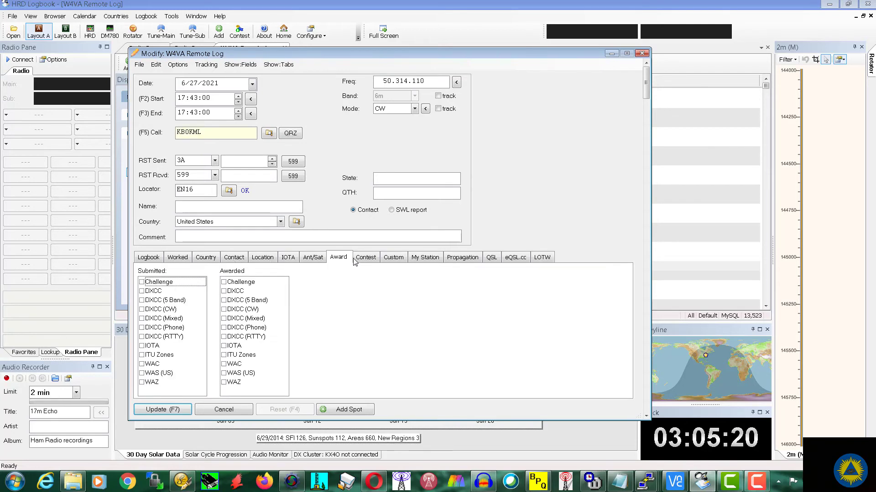
{"action": "left_click", "coordinate": [365, 258]}
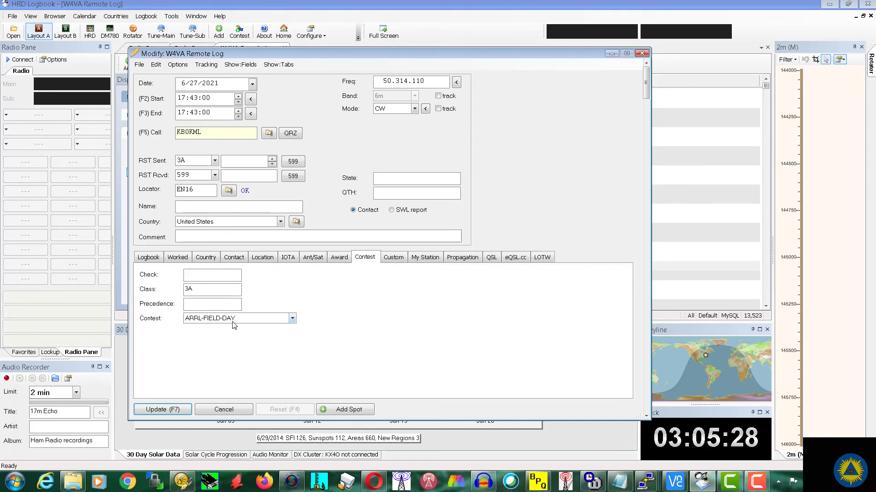
{"action": "left_click", "coordinate": [231, 410]}
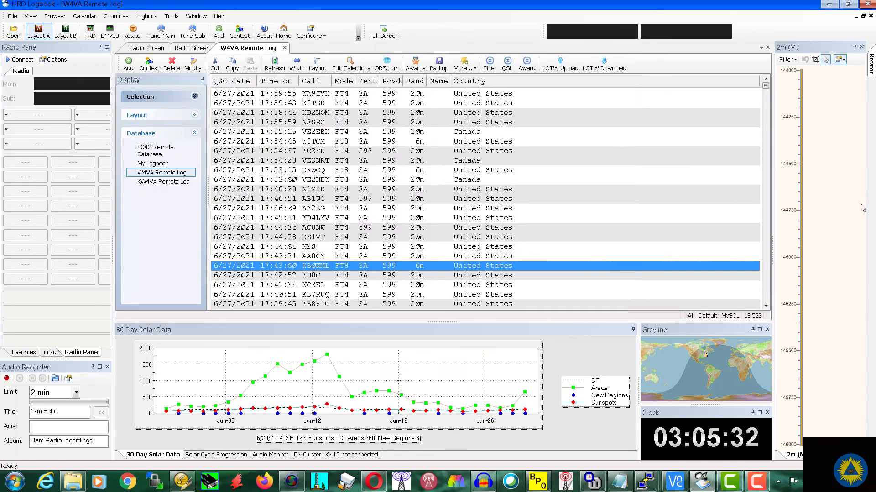